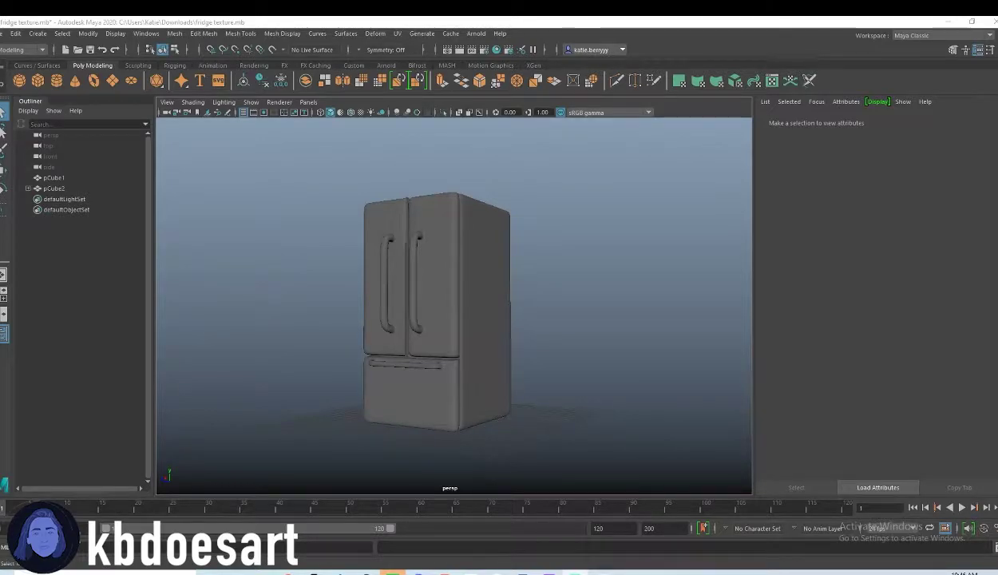
Inspect the fridge model from several angles, checking the body mesh and the front door mesh separately
{"action": "left_click_drag", "start_coordinate": [411, 369], "coordinate": [455, 322], "text": "alt"}
{"action": "left_click", "coordinate": [460, 269]}
{"action": "left_click_drag", "start_coordinate": [461, 269], "coordinate": [541, 276], "text": "alt"}
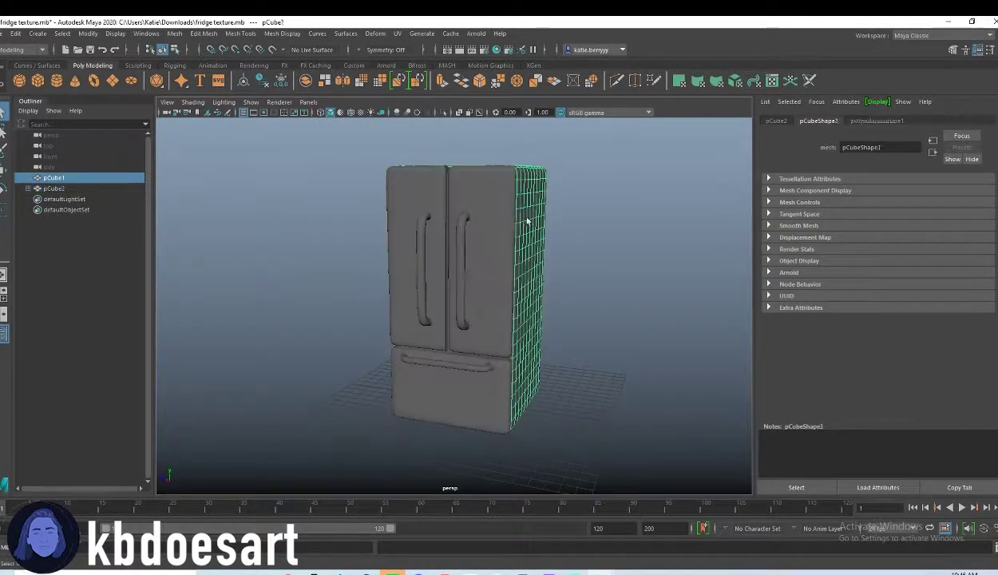
{"action": "left_click", "coordinate": [471, 269]}
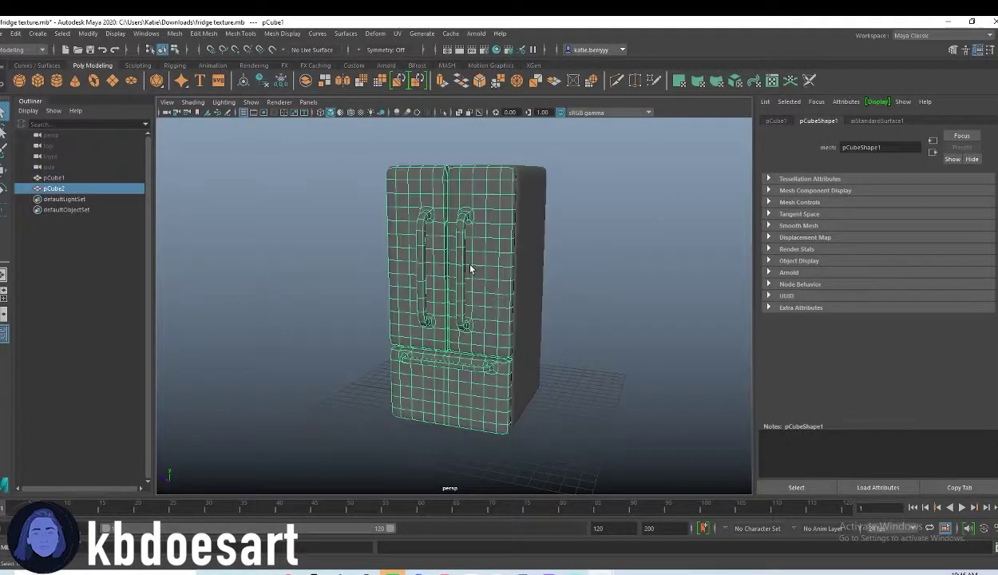
{"action": "left_click", "coordinate": [535, 368]}
{"action": "left_click", "coordinate": [460, 349]}
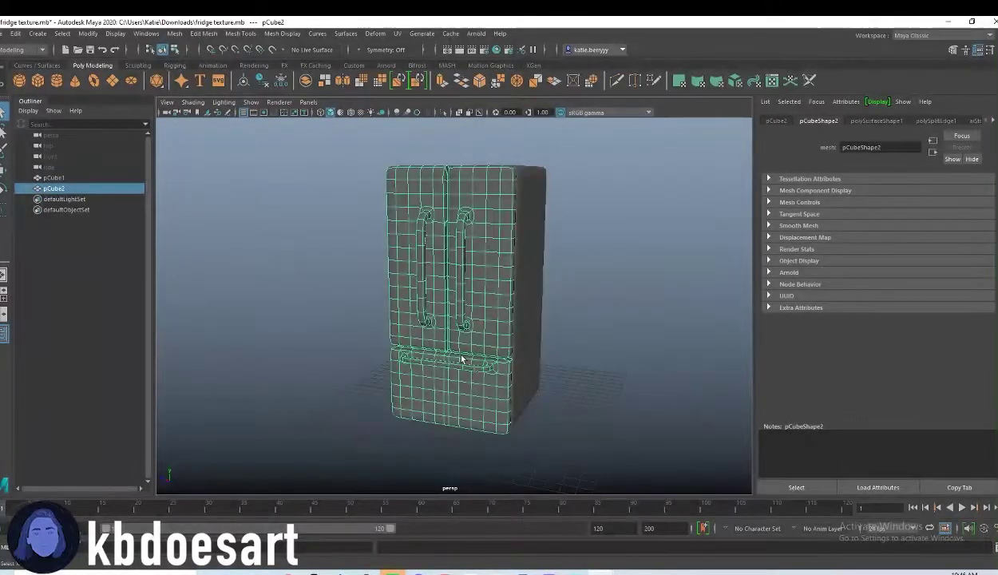
{"action": "right_click_drag", "start_coordinate": [449, 347], "coordinate": [446, 434], "text": "alt"}
{"action": "left_click", "coordinate": [570, 330]}
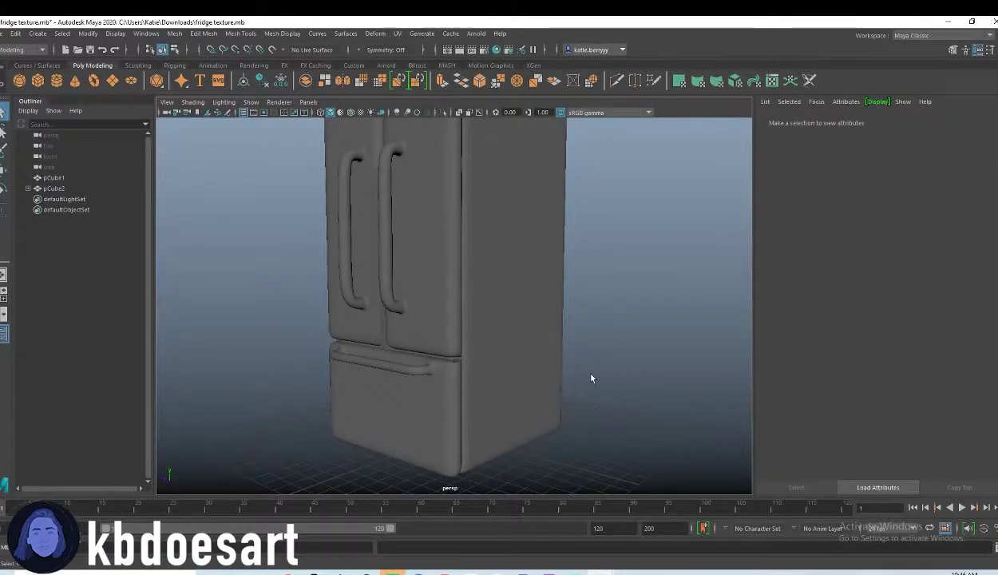
Assign a new aiStandardSurface material to the fridge body and the door mesh together
{"action": "scroll", "coordinate": [592, 378], "scroll_direction": "down", "scroll_amount": 4}
{"action": "mouse_move", "coordinate": [416, 348]}
{"action": "left_mouse_down", "text": "alt"}
{"action": "mouse_move", "coordinate": [575, 359]}
{"action": "mouse_move", "coordinate": [453, 364]}
{"action": "mouse_move", "coordinate": [415, 356]}
{"action": "left_mouse_up", "text": "alt"}
{"action": "left_click", "coordinate": [493, 327]}
{"action": "left_click_drag", "start_coordinate": [358, 200], "coordinate": [556, 246], "text": "alt"}
{"action": "left_click", "coordinate": [479, 263], "text": "shift"}
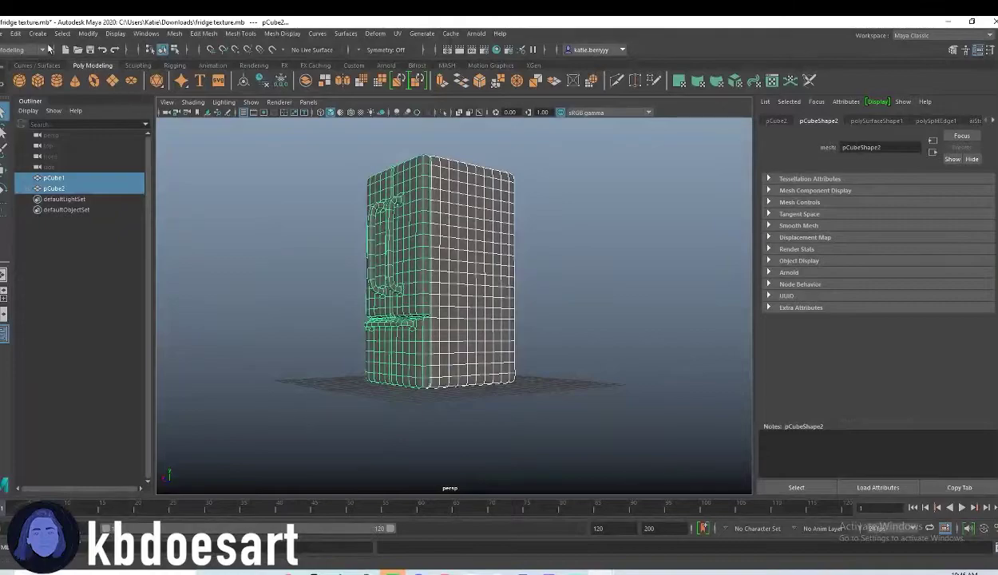
{"action": "right_click", "coordinate": [473, 226]}
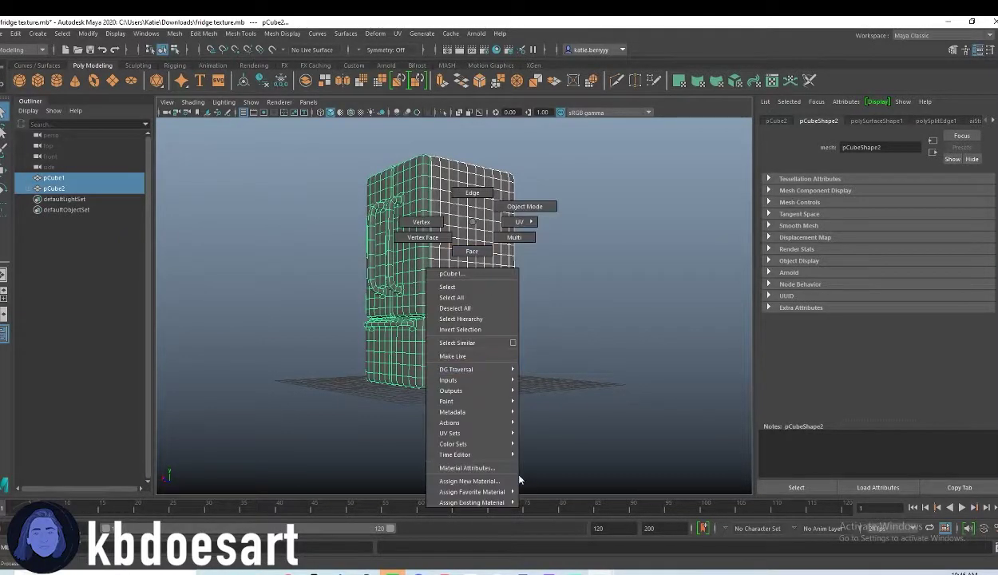
{"action": "left_click", "coordinate": [475, 480]}
{"action": "left_click", "coordinate": [356, 294]}
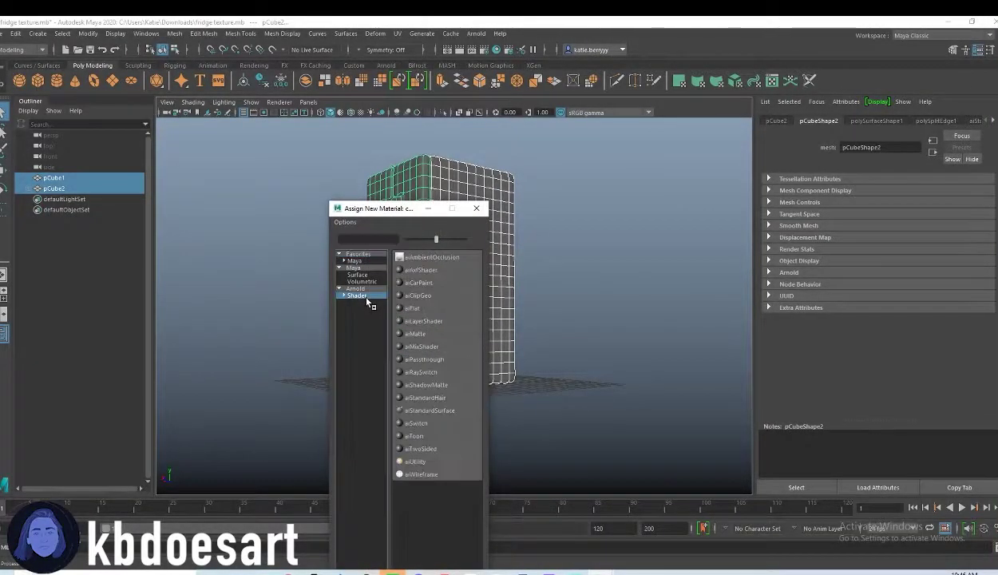
{"action": "left_click", "coordinate": [440, 410]}
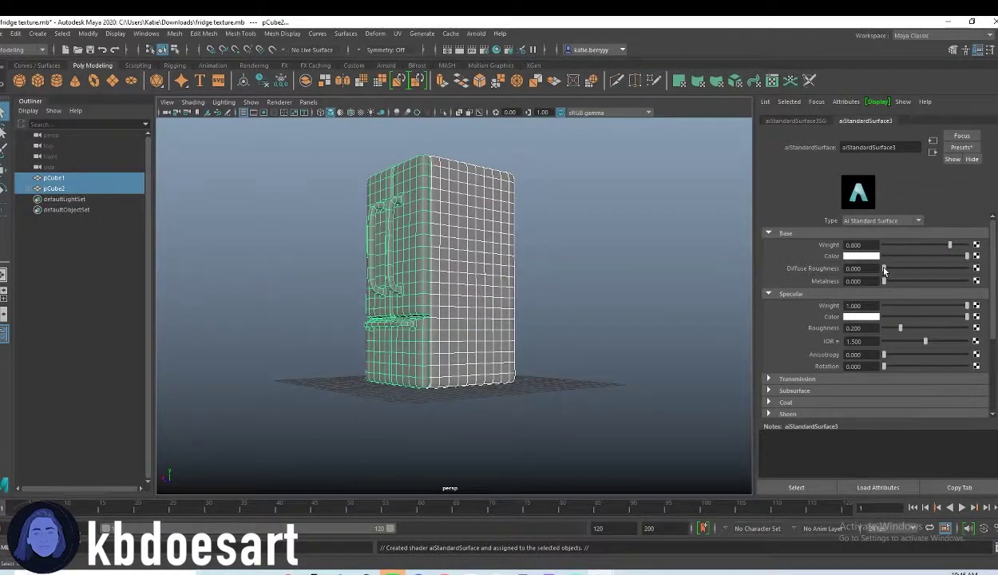
Add an Arnold skydome light around the fridge and compare the viewport with scene lighting and default shading
{"action": "left_click", "coordinate": [495, 274]}
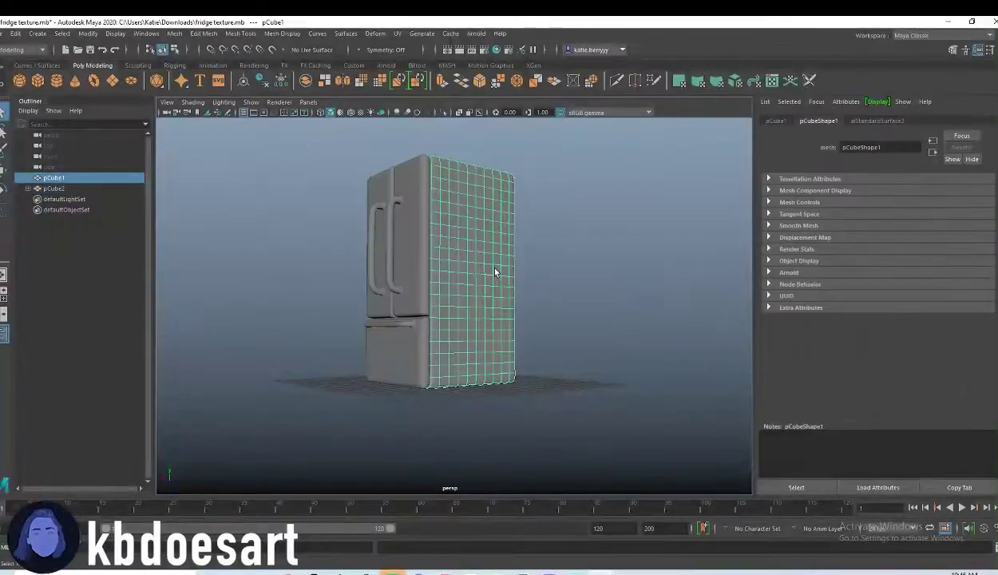
{"action": "left_click_drag", "start_coordinate": [465, 275], "coordinate": [525, 283], "text": "alt"}
{"action": "left_click", "coordinate": [561, 264]}
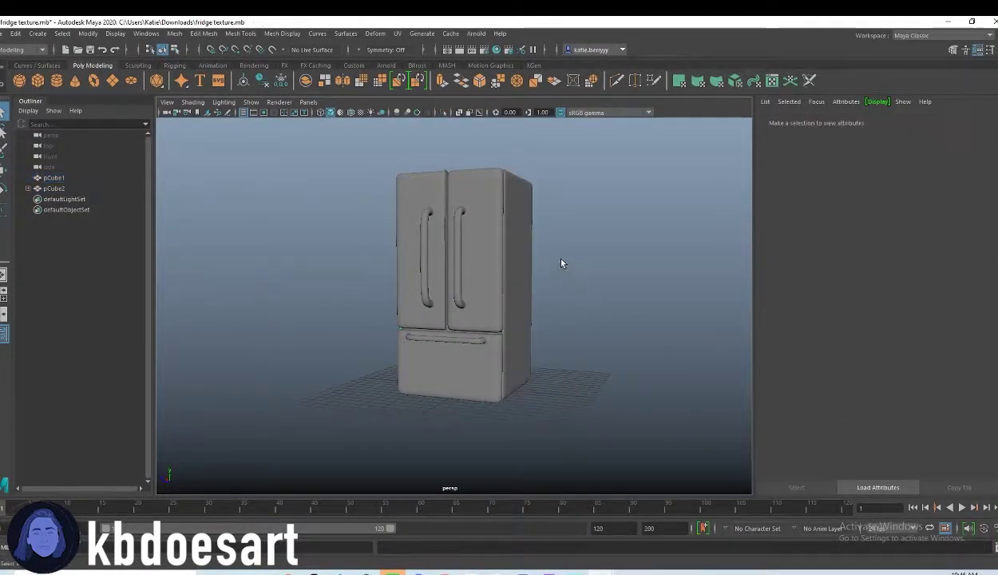
{"action": "left_click", "coordinate": [387, 65]}
{"action": "left_click", "coordinate": [94, 80]}
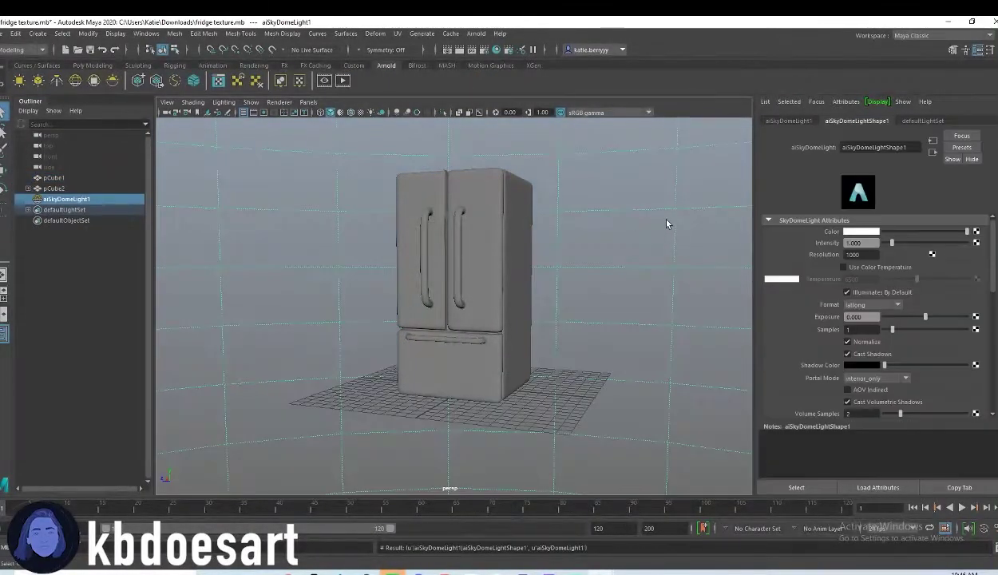
{"action": "key", "text": "7"}
{"action": "mouse_move", "coordinate": [542, 372]}
{"action": "left_mouse_down", "text": "alt"}
{"action": "mouse_move", "coordinate": [528, 394]}
{"action": "mouse_move", "coordinate": [549, 365]}
{"action": "left_mouse_up", "text": "alt"}
{"action": "key", "text": "5"}
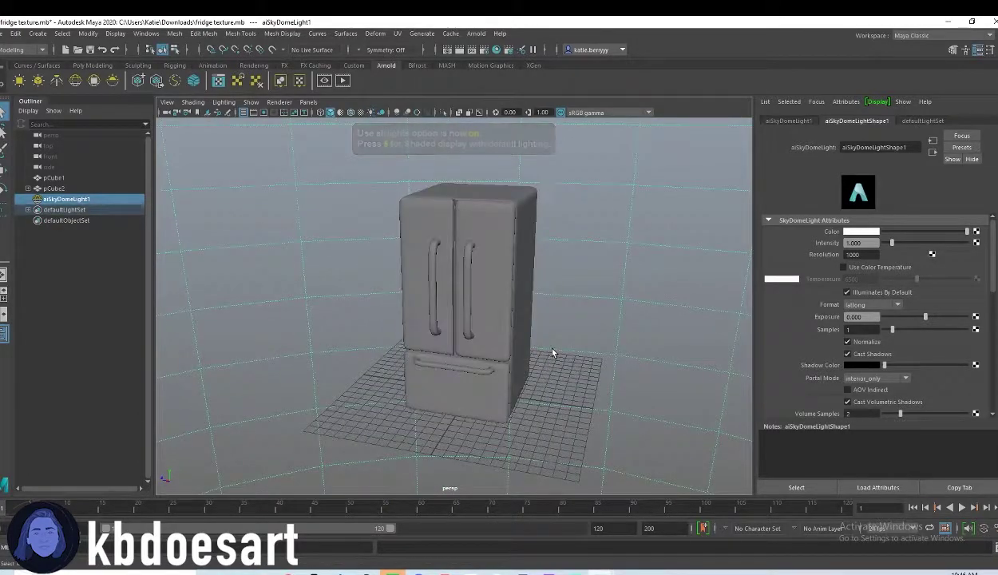
Select all faces of the two vertical door handles on the front mesh in face mode
{"action": "scroll", "coordinate": [527, 345], "scroll_direction": "up", "scroll_amount": 5}
{"action": "left_click_drag", "start_coordinate": [474, 390], "coordinate": [501, 378], "text": "alt"}
{"action": "left_click", "coordinate": [502, 379]}
{"action": "left_click_drag", "start_coordinate": [524, 341], "coordinate": [498, 344], "text": "alt"}
{"action": "right_click", "coordinate": [461, 304]}
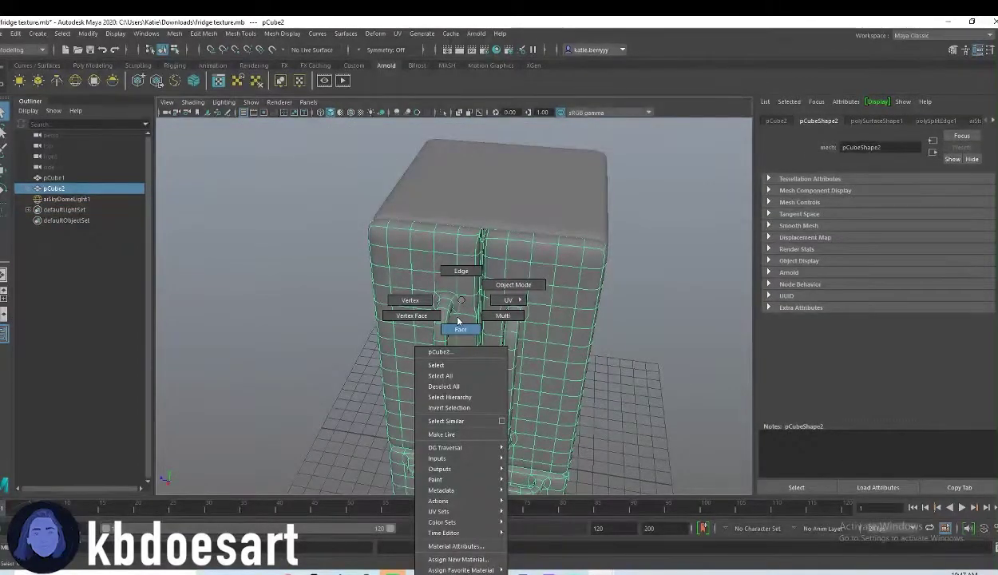
{"action": "right_click_drag", "start_coordinate": [459, 322], "coordinate": [643, 345]}
{"action": "left_click_drag", "start_coordinate": [644, 344], "coordinate": [586, 332], "text": "alt"}
{"action": "left_click_drag", "start_coordinate": [618, 407], "coordinate": [583, 338], "text": "alt"}
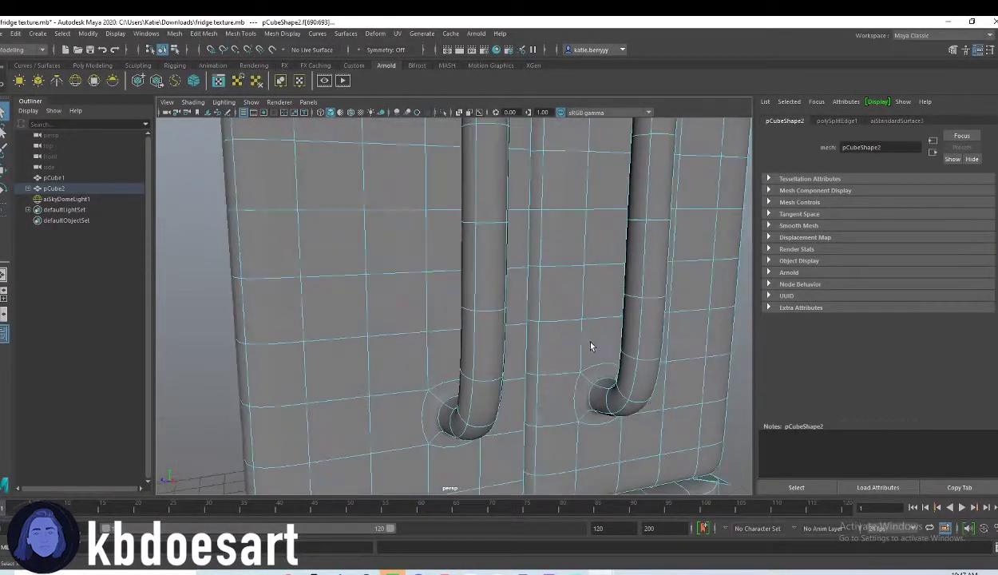
{"action": "right_click_drag", "start_coordinate": [583, 338], "coordinate": [499, 282], "text": "alt"}
{"action": "left_click_drag", "start_coordinate": [499, 283], "coordinate": [512, 292], "text": "alt"}
{"action": "mouse_move", "coordinate": [627, 238]}
{"action": "left_mouse_down"}
{"action": "mouse_move", "coordinate": [597, 455]}
{"action": "mouse_move", "coordinate": [606, 408]}
{"action": "mouse_move", "coordinate": [531, 366]}
{"action": "mouse_move", "coordinate": [543, 377]}
{"action": "left_mouse_up"}
{"action": "mouse_move", "coordinate": [606, 368]}
{"action": "left_mouse_down", "text": "alt"}
{"action": "mouse_move", "coordinate": [593, 356]}
{"action": "mouse_move", "coordinate": [580, 366]}
{"action": "mouse_move", "coordinate": [546, 343]}
{"action": "mouse_move", "coordinate": [570, 338]}
{"action": "mouse_move", "coordinate": [584, 209]}
{"action": "mouse_move", "coordinate": [586, 223]}
{"action": "left_mouse_up", "text": "alt"}
{"action": "middle_click_drag", "start_coordinate": [586, 223], "coordinate": [528, 365], "text": "alt"}
{"action": "mouse_move", "coordinate": [524, 339]}
{"action": "left_mouse_down"}
{"action": "mouse_move", "coordinate": [551, 337]}
{"action": "mouse_move", "coordinate": [551, 253]}
{"action": "mouse_move", "coordinate": [535, 216]}
{"action": "left_mouse_up"}
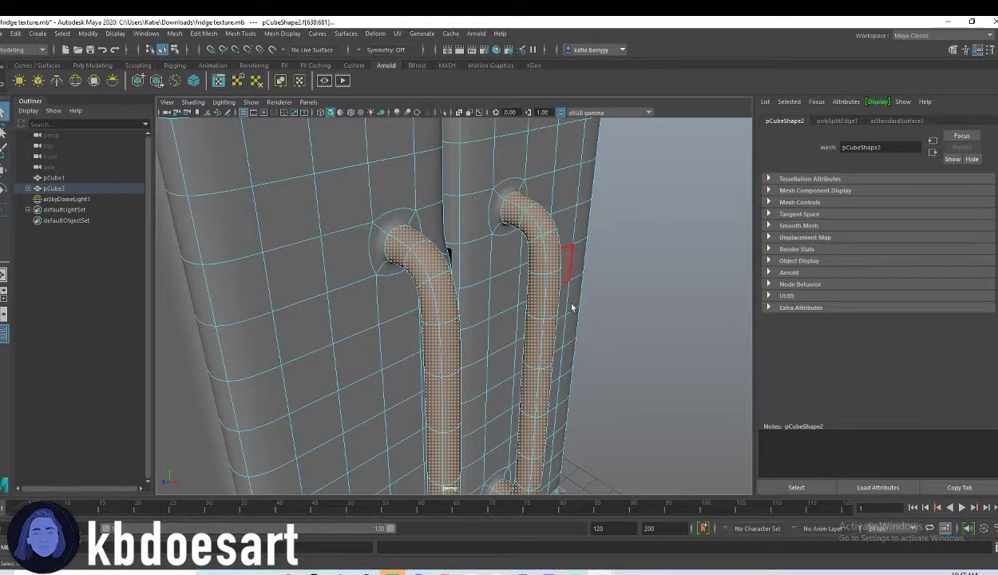
Add all faces of the horizontal drawer handle to the face selection
{"action": "left_click_drag", "start_coordinate": [572, 311], "coordinate": [448, 335], "text": "alt"}
{"action": "middle_click_drag", "start_coordinate": [448, 335], "coordinate": [495, 288], "text": "alt"}
{"action": "right_click_drag", "start_coordinate": [398, 310], "coordinate": [465, 329], "text": "alt"}
{"action": "left_click_drag", "start_coordinate": [465, 330], "coordinate": [639, 353], "text": "alt"}
{"action": "mouse_move", "coordinate": [641, 297]}
{"action": "left_mouse_down", "text": "shift"}
{"action": "mouse_move", "coordinate": [653, 293]}
{"action": "mouse_move", "coordinate": [657, 315]}
{"action": "left_mouse_up", "text": "shift"}
{"action": "double_click", "coordinate": [613, 354], "text": "shift"}
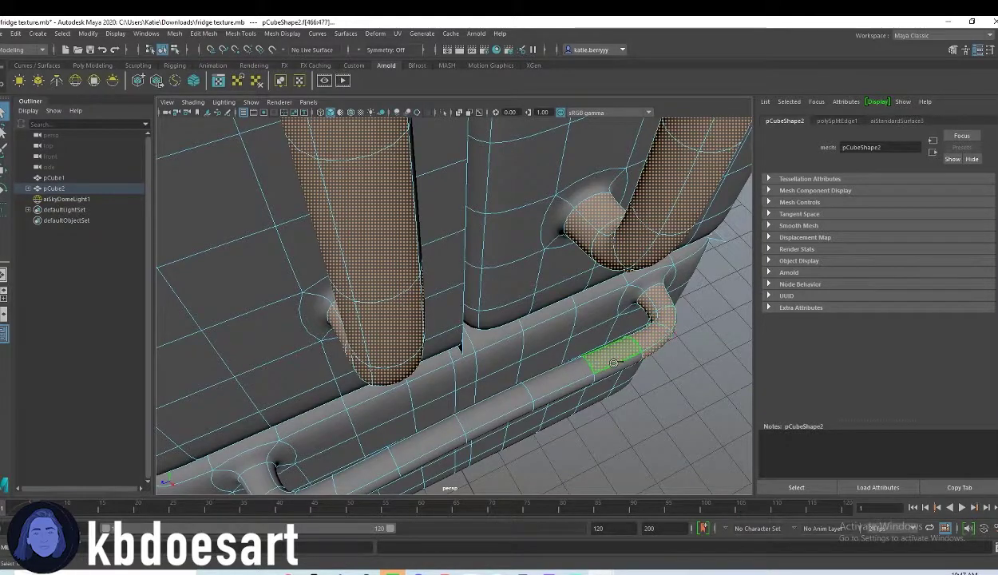
{"action": "key", "text": "ctrl+z"}
{"action": "left_click", "coordinate": [612, 356], "text": "shift"}
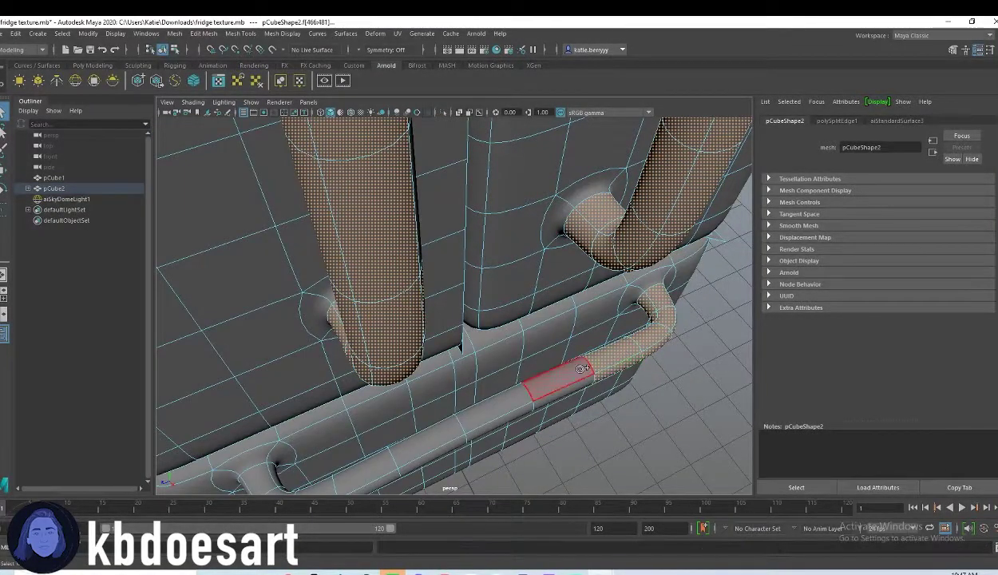
{"action": "left_click", "coordinate": [557, 373], "text": "shift"}
{"action": "left_click", "coordinate": [553, 388], "text": "shift"}
{"action": "middle_click_drag", "start_coordinate": [527, 407], "coordinate": [613, 339], "text": "alt"}
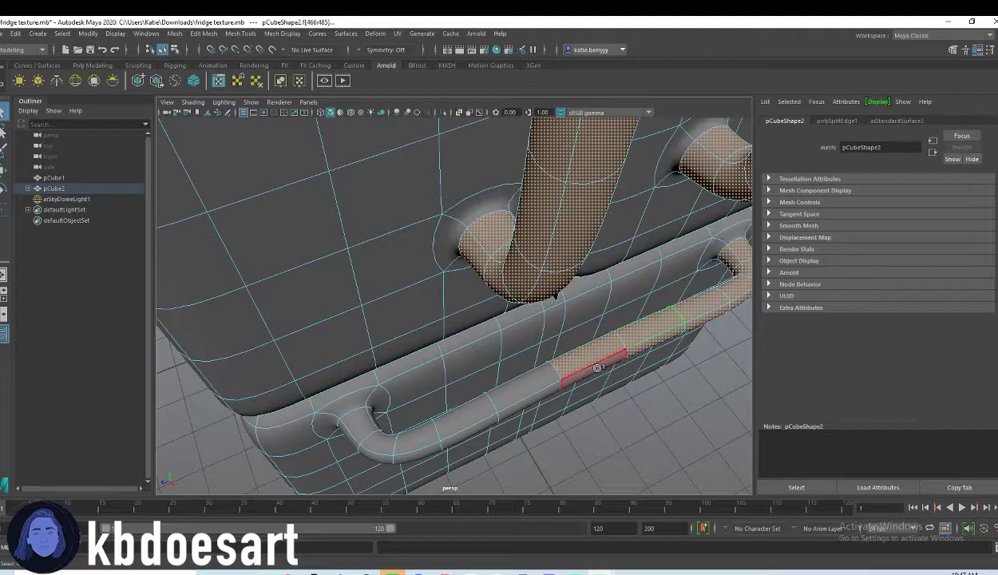
{"action": "left_click", "coordinate": [515, 387], "text": "shift"}
{"action": "left_click", "coordinate": [477, 419], "text": "shift"}
{"action": "left_click", "coordinate": [415, 452], "text": "shift"}
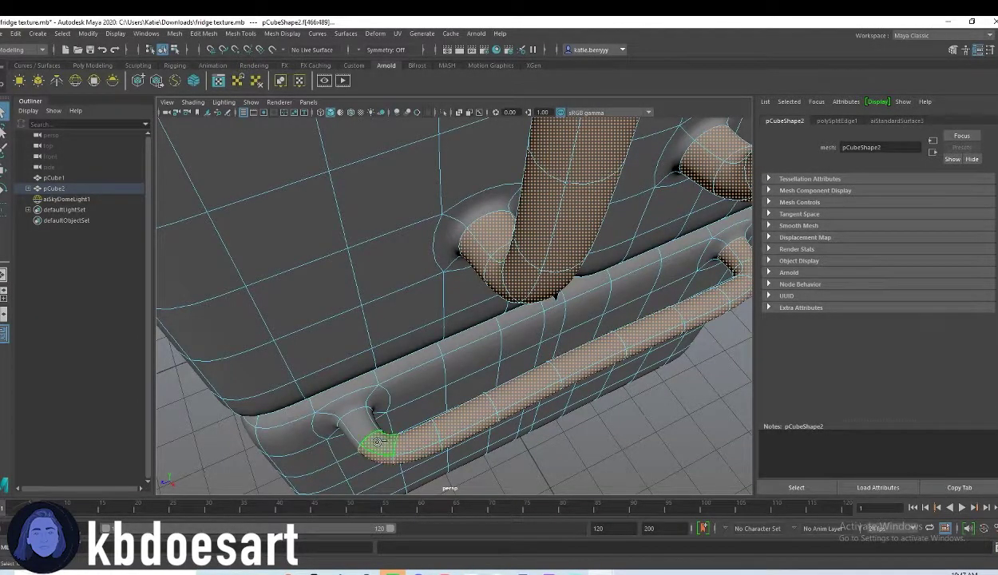
{"action": "left_click_drag", "start_coordinate": [356, 442], "coordinate": [478, 342], "text": "alt"}
Assign a new aiStandardSurface to the selected handle faces, with a grey base color and metalness of 1
{"action": "right_click", "coordinate": [584, 290]}
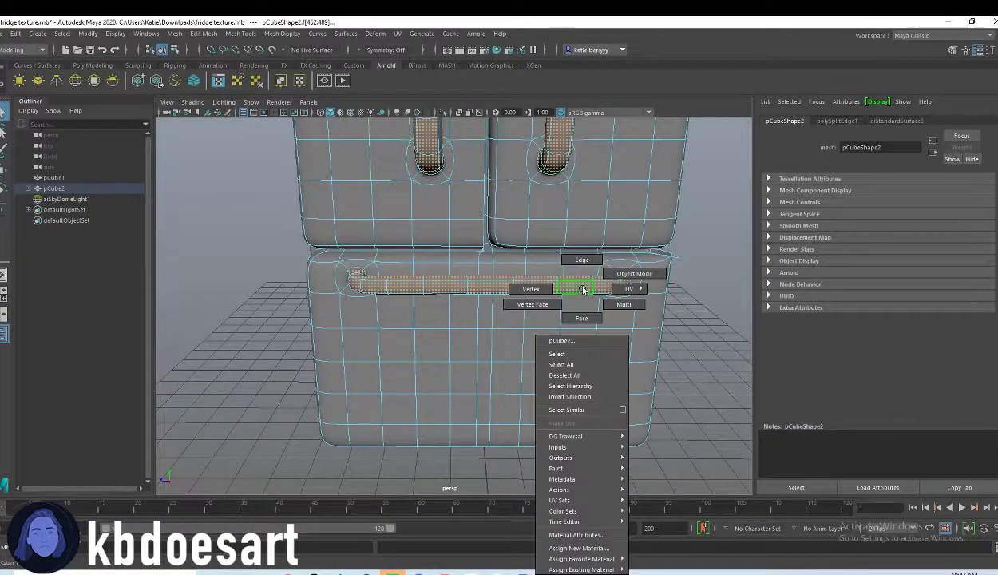
{"action": "left_click", "coordinate": [578, 547]}
{"action": "left_click", "coordinate": [358, 296]}
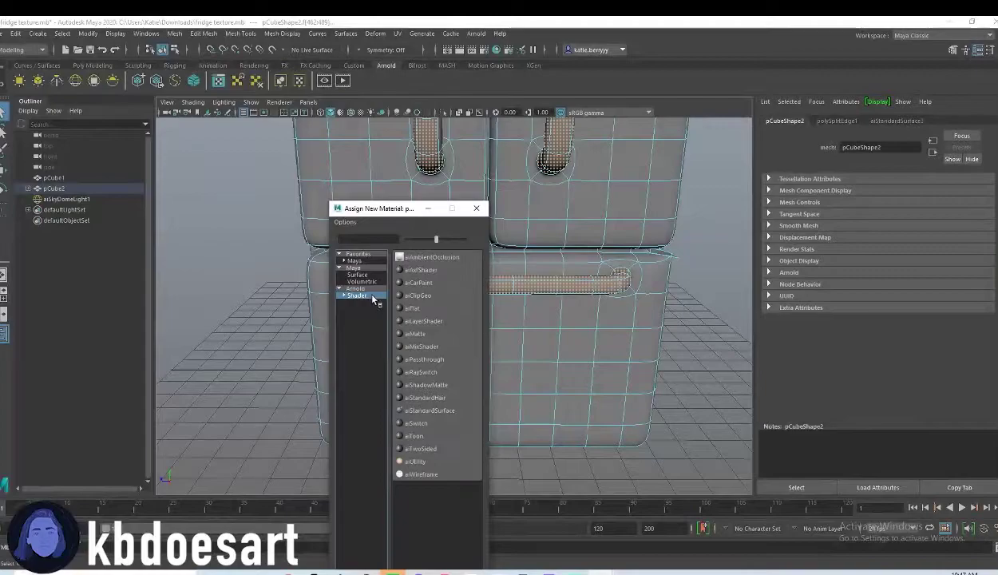
{"action": "left_click", "coordinate": [429, 410]}
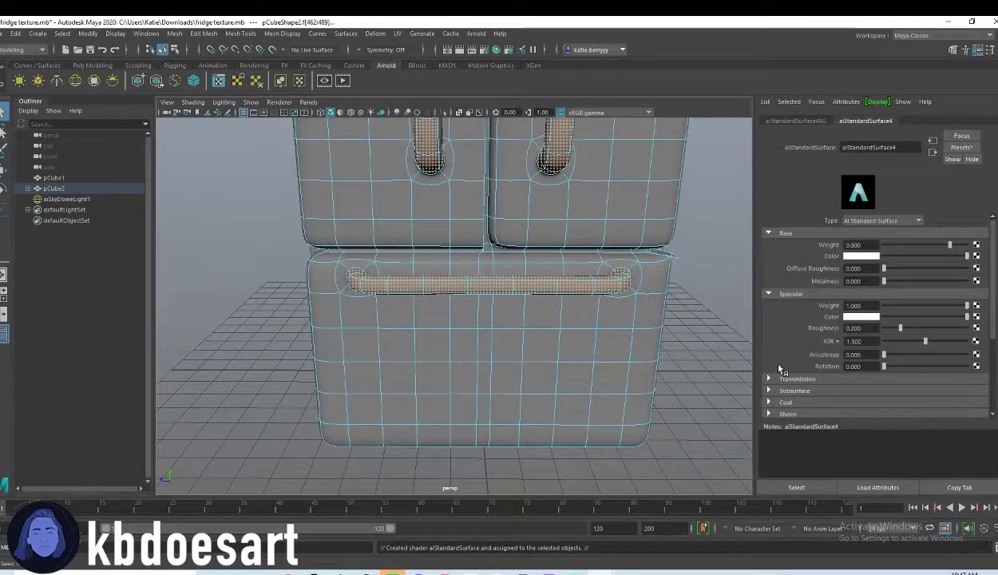
{"action": "left_click", "coordinate": [866, 255]}
{"action": "left_click_drag", "start_coordinate": [830, 309], "coordinate": [867, 309]}
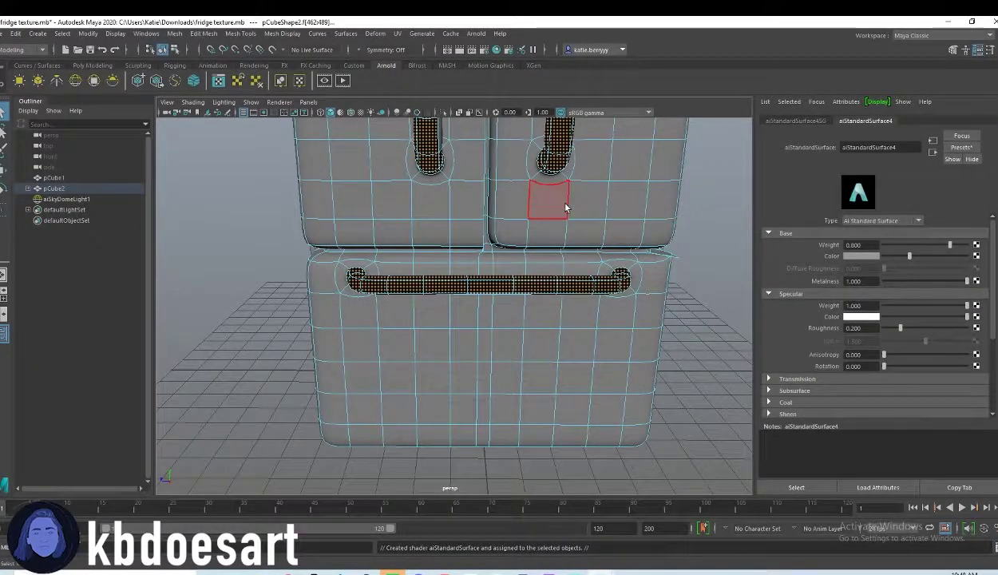
Turn on all scene lights in the viewport and render the fridge in the Arnold RenderView
{"action": "key", "text": "7"}
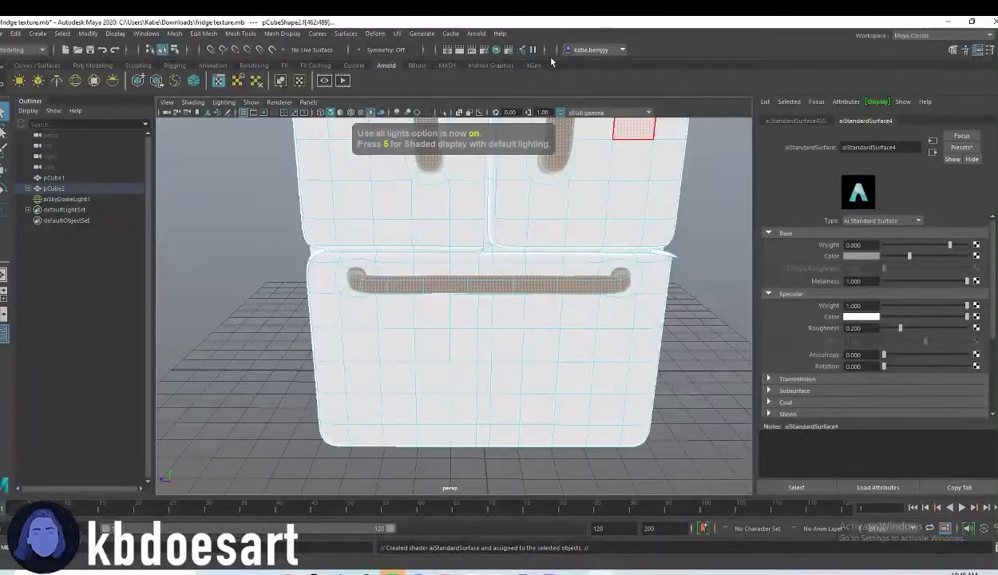
{"action": "left_click", "coordinate": [476, 34]}
{"action": "left_click", "coordinate": [491, 53]}
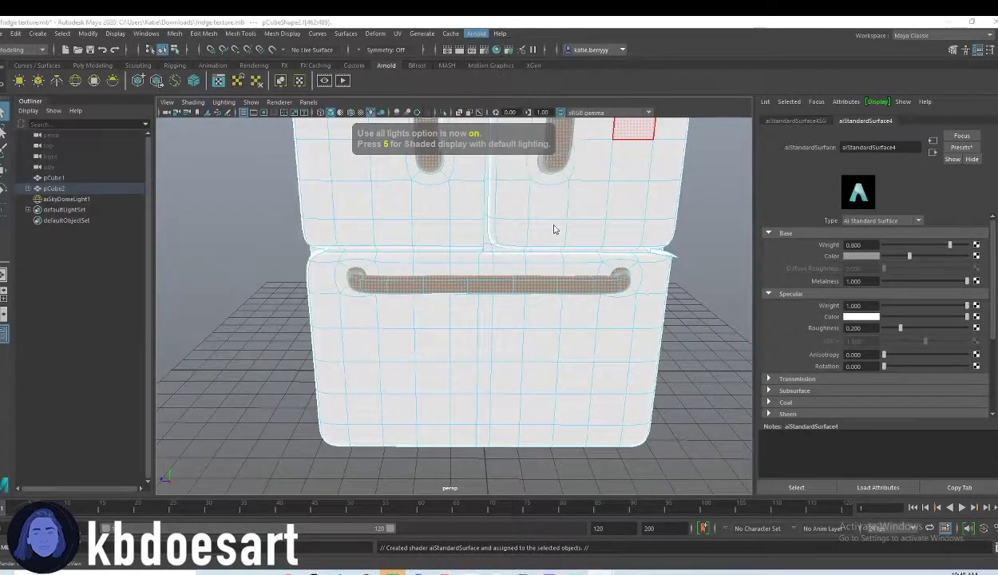
{"action": "scroll", "coordinate": [169, 260], "scroll_direction": "down", "scroll_amount": 4}
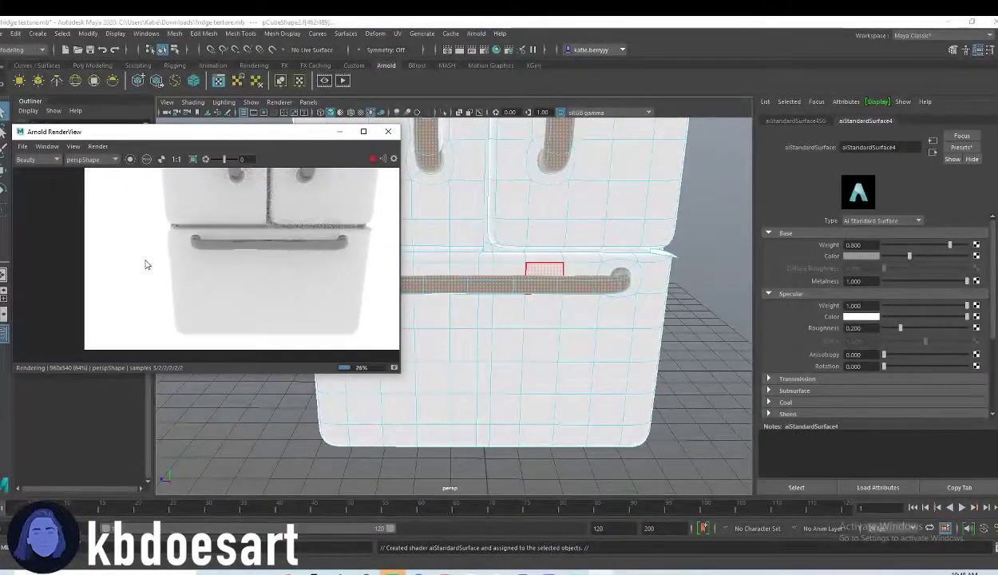
Enlarge the Arnold RenderView window and frame the door and drawer handles in the render
{"action": "scroll", "coordinate": [527, 289], "scroll_direction": "down", "scroll_amount": 5}
{"action": "scroll", "coordinate": [322, 257], "scroll_direction": "up", "scroll_amount": 1}
{"action": "scroll", "coordinate": [323, 257], "scroll_direction": "up", "scroll_amount": 2}
{"action": "left_click_drag", "start_coordinate": [471, 296], "coordinate": [583, 374], "text": "alt"}
{"action": "left_click_drag", "start_coordinate": [400, 370], "coordinate": [409, 524]}
{"action": "scroll", "coordinate": [495, 307], "scroll_direction": "down", "scroll_amount": 5}
{"action": "right_click_drag", "start_coordinate": [495, 308], "coordinate": [748, 347], "text": "alt"}
{"action": "middle_click_drag", "start_coordinate": [748, 347], "coordinate": [710, 356], "text": "alt"}
{"action": "scroll", "coordinate": [710, 356], "scroll_direction": "down", "scroll_amount": 4}
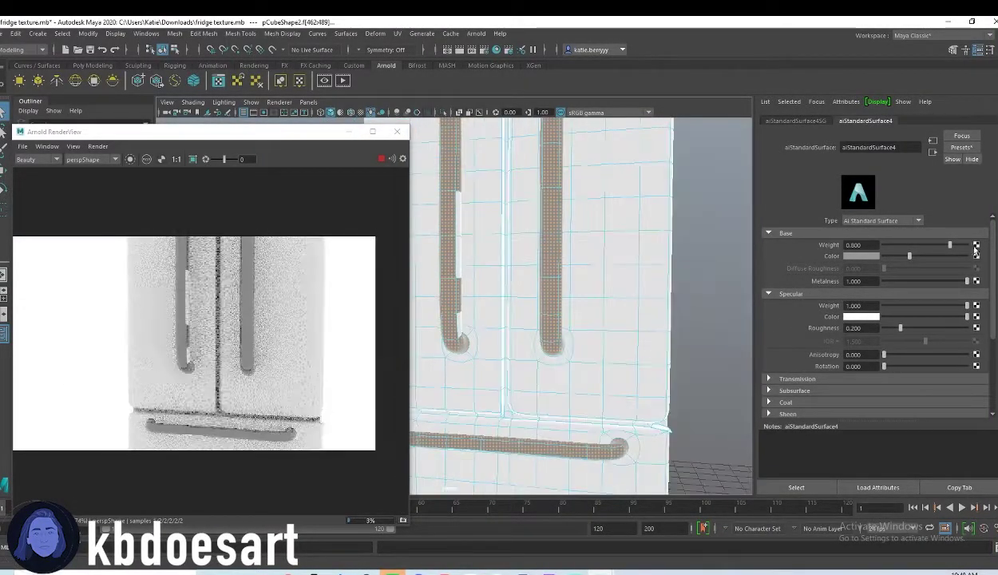
Lighten the handle material's base color and reduce the diffuse roughness of the fridge's aiStandardSurface3 material
{"action": "mouse_move", "coordinate": [909, 256]}
{"action": "left_mouse_down"}
{"action": "mouse_move", "coordinate": [900, 257]}
{"action": "mouse_move", "coordinate": [925, 263]}
{"action": "left_mouse_up"}
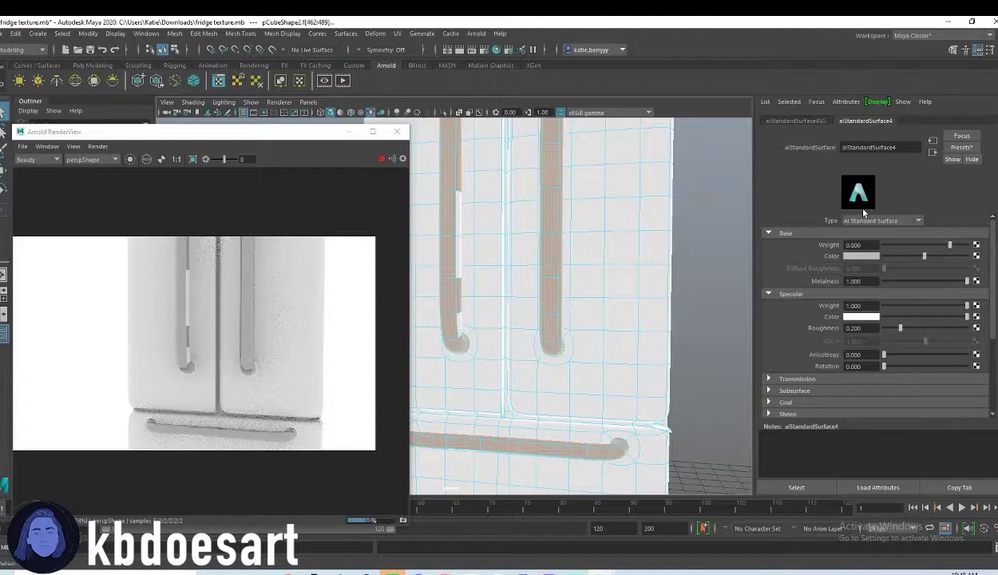
{"action": "left_click", "coordinate": [629, 182]}
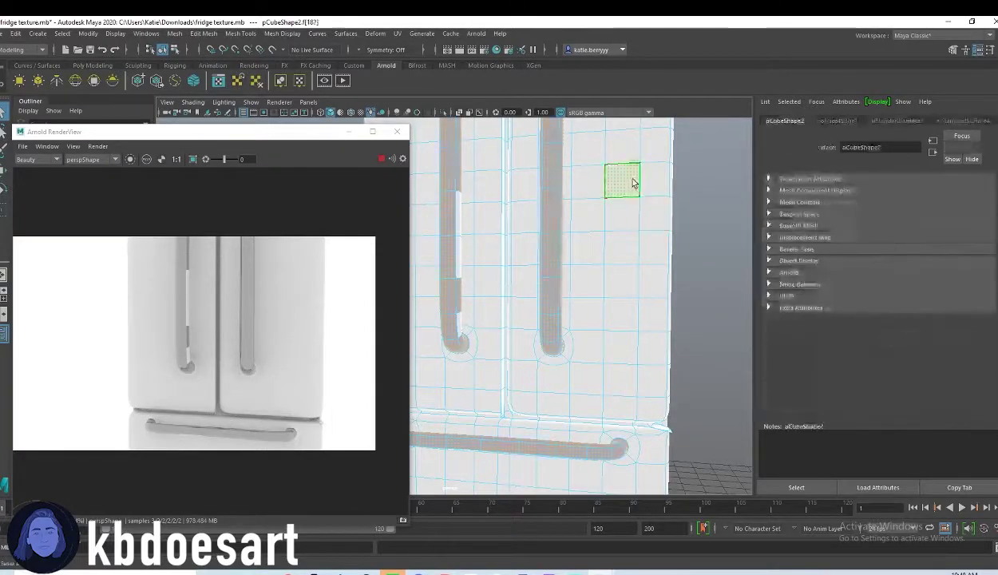
{"action": "left_click", "coordinate": [900, 122]}
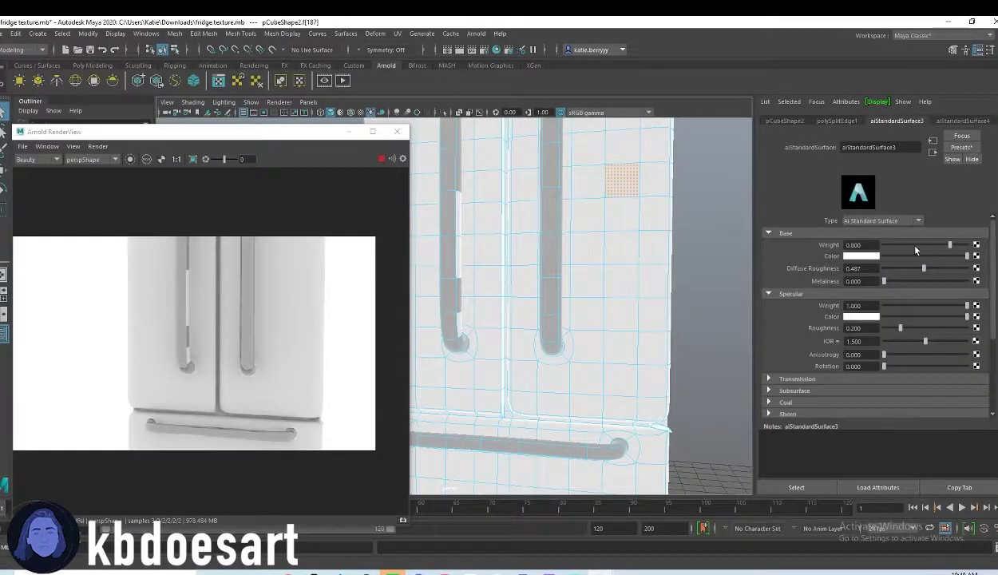
{"action": "left_click_drag", "start_coordinate": [899, 270], "coordinate": [905, 269]}
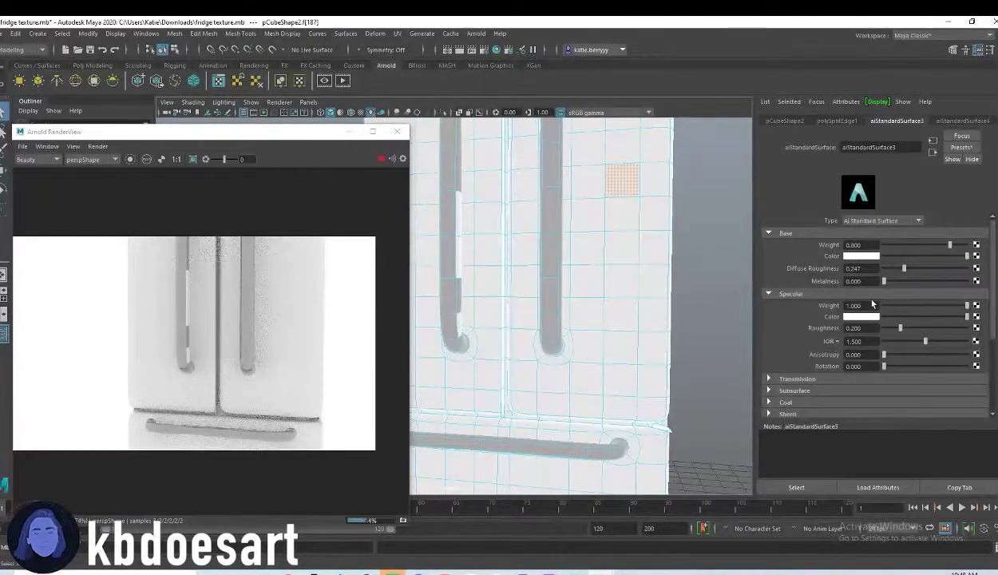
{"action": "left_click_drag", "start_coordinate": [904, 269], "coordinate": [912, 269]}
Create a polygon plane beneath the fridge and scale it up into a large floor
{"action": "right_click_drag", "start_coordinate": [608, 317], "coordinate": [564, 308], "text": "alt"}
{"action": "middle_click_drag", "start_coordinate": [503, 303], "coordinate": [594, 278], "text": "alt"}
{"action": "left_click", "coordinate": [93, 66]}
{"action": "left_click", "coordinate": [113, 79]}
{"action": "key", "text": "r"}
{"action": "left_click_drag", "start_coordinate": [575, 417], "coordinate": [693, 405]}
Assign a new Arnold material to the floor plane and map a checker texture to its base color
{"action": "right_click", "coordinate": [693, 405]}
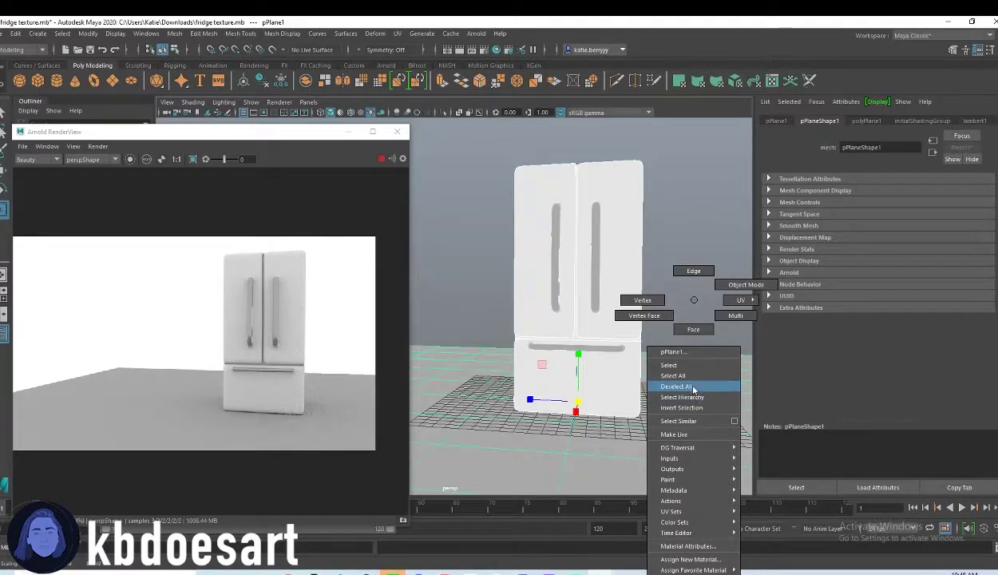
{"action": "left_click", "coordinate": [691, 559]}
{"action": "left_click", "coordinate": [359, 294]}
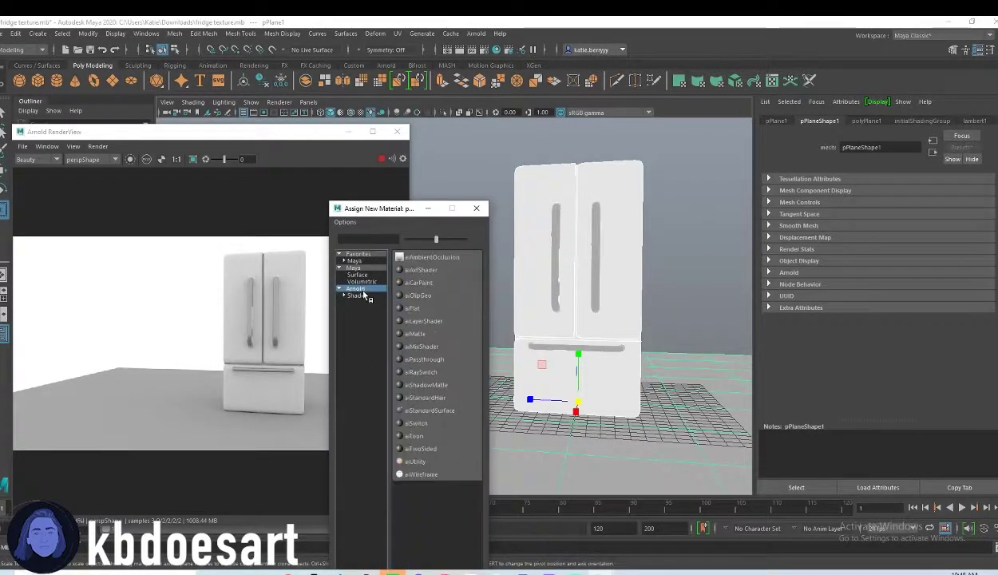
{"action": "left_click", "coordinate": [431, 401]}
{"action": "left_click", "coordinate": [975, 255]}
{"action": "left_click", "coordinate": [651, 173]}
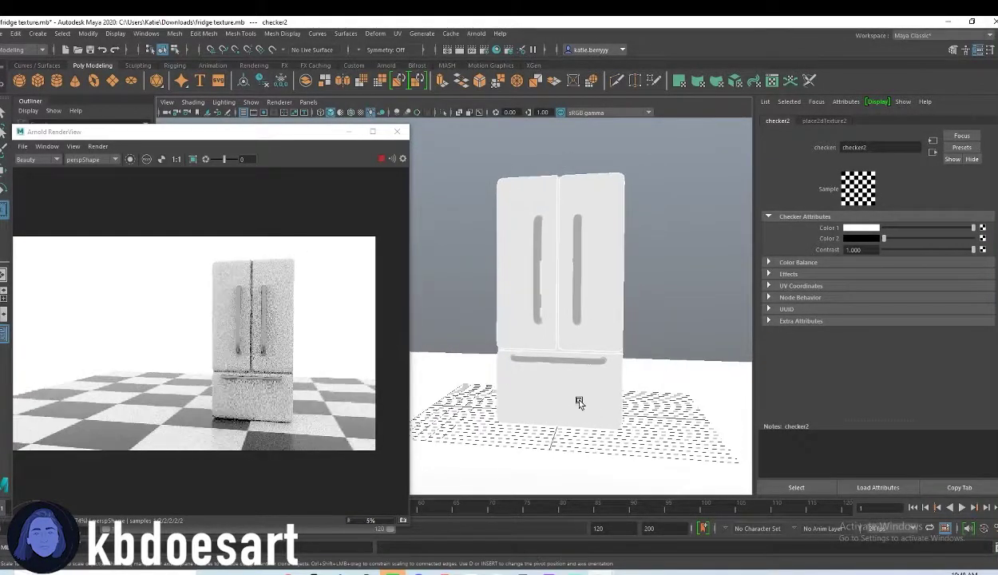
{"action": "scroll", "coordinate": [593, 407], "scroll_direction": "up", "scroll_amount": 4}
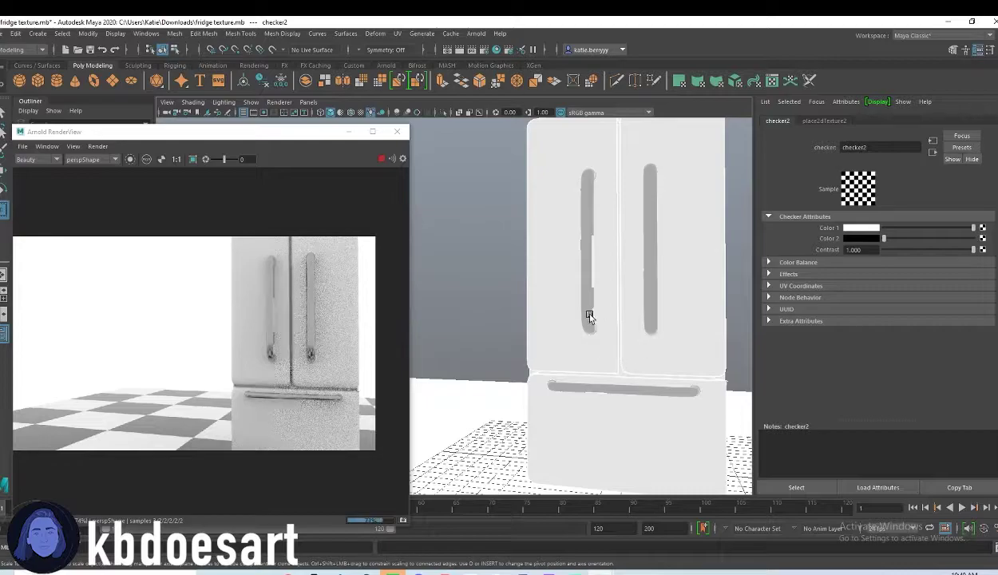
Set the handle material aiStandardSurface4's metalness to 0.740 and its diffuse roughness to 0.117
{"action": "scroll", "coordinate": [742, 334], "scroll_direction": "up", "scroll_amount": 3}
{"action": "scroll", "coordinate": [743, 334], "scroll_direction": "down", "scroll_amount": 7}
{"action": "left_click_drag", "start_coordinate": [589, 341], "coordinate": [674, 271], "text": "alt"}
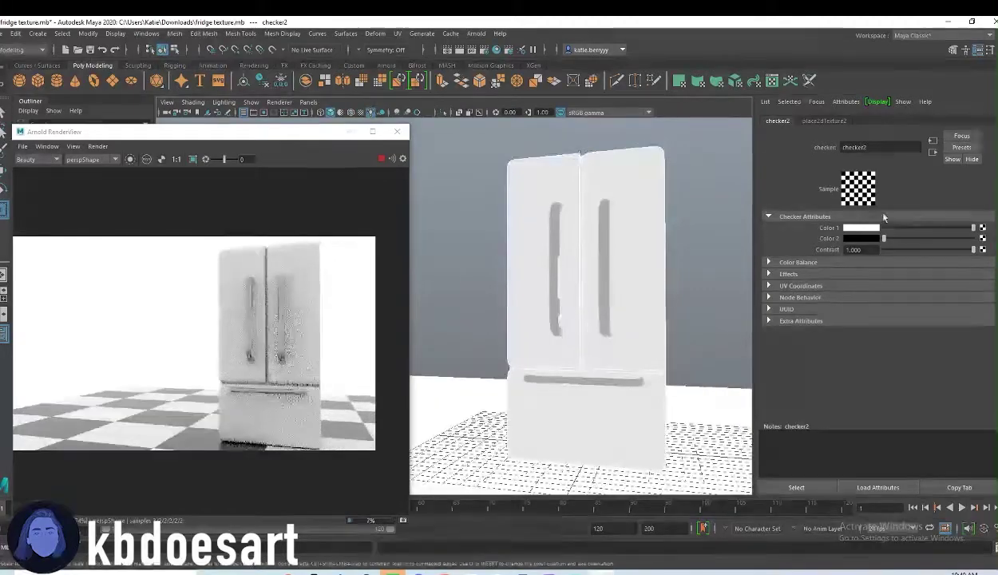
{"action": "left_click", "coordinate": [601, 218]}
{"action": "left_click", "coordinate": [993, 120]}
{"action": "left_click", "coordinate": [938, 120]}
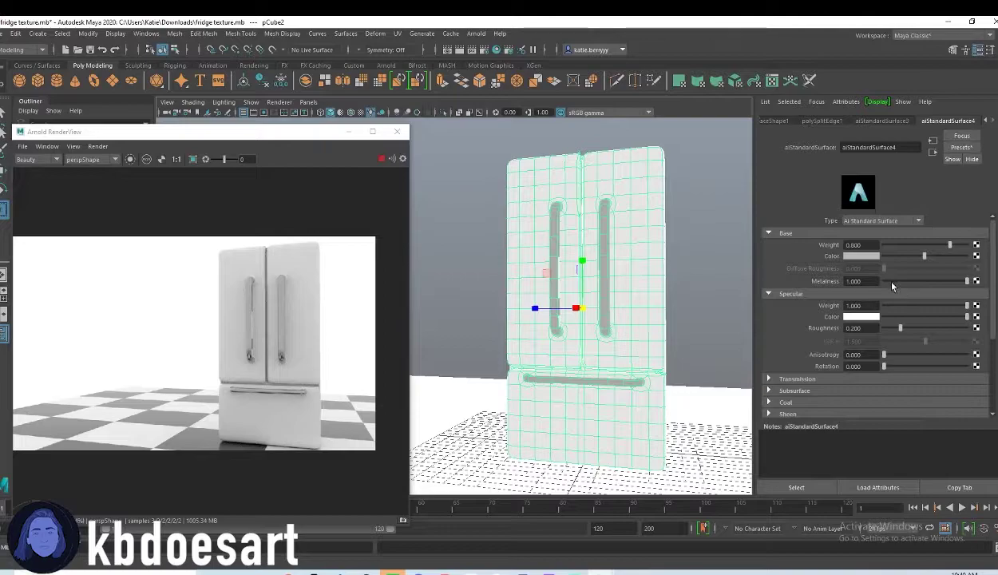
{"action": "mouse_move", "coordinate": [896, 282]}
{"action": "left_mouse_down"}
{"action": "mouse_move", "coordinate": [945, 286]}
{"action": "mouse_move", "coordinate": [968, 269]}
{"action": "mouse_move", "coordinate": [894, 281]}
{"action": "left_mouse_up"}
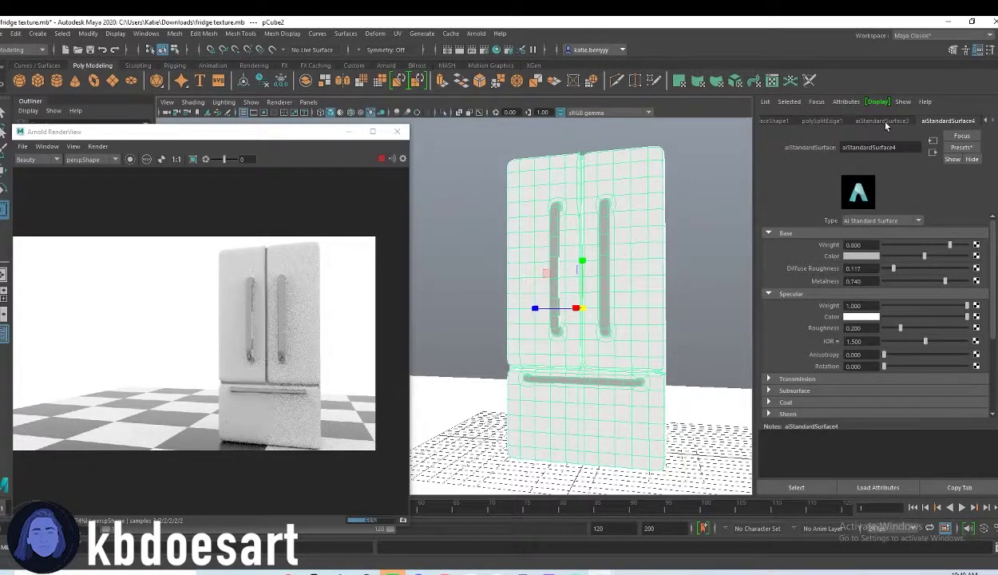
Map a Granite texture to the base color of the fridge body's aiStandardSurface3 material
{"action": "left_click", "coordinate": [976, 256]}
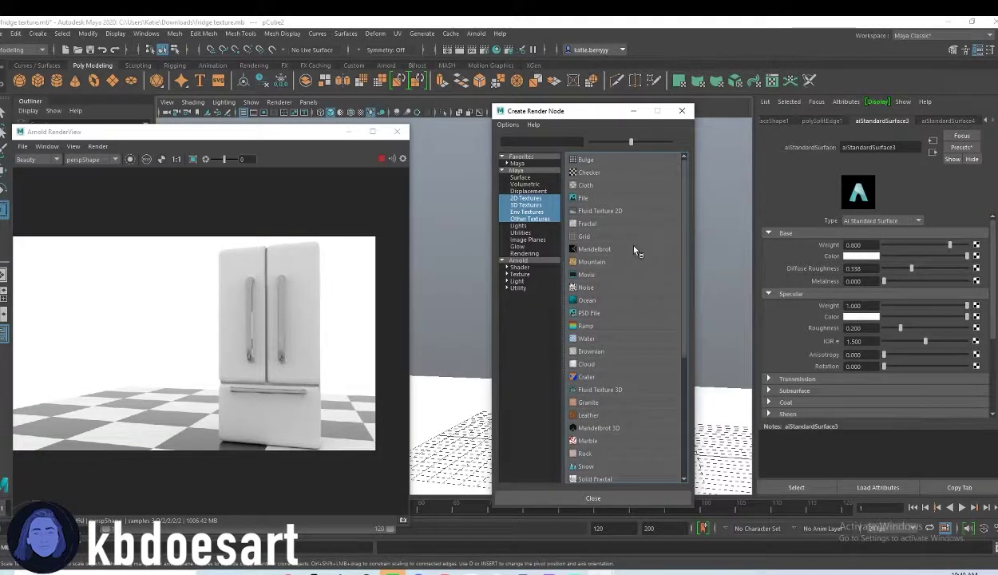
{"action": "scroll", "coordinate": [615, 243], "scroll_direction": "down", "scroll_amount": 5}
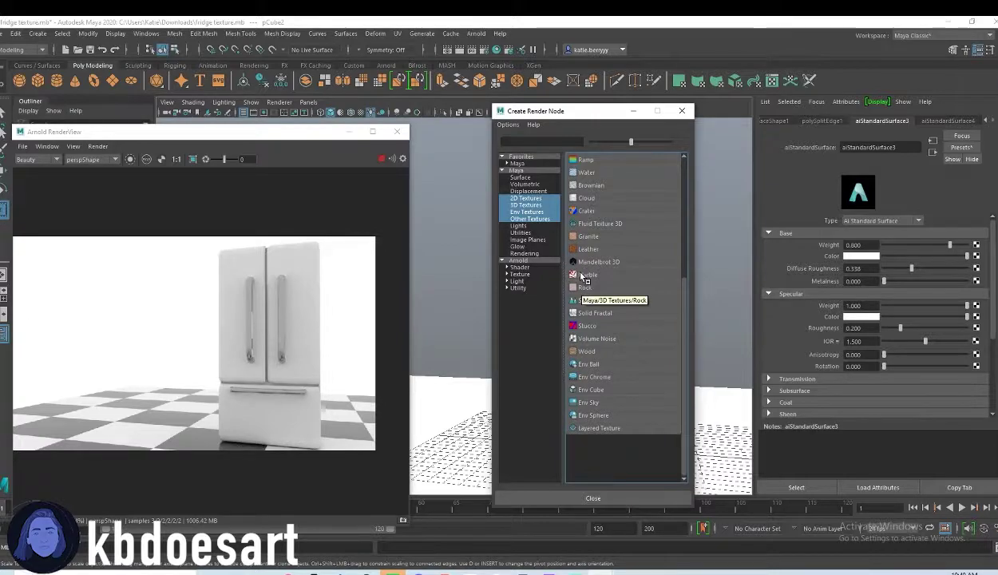
{"action": "left_click", "coordinate": [581, 237]}
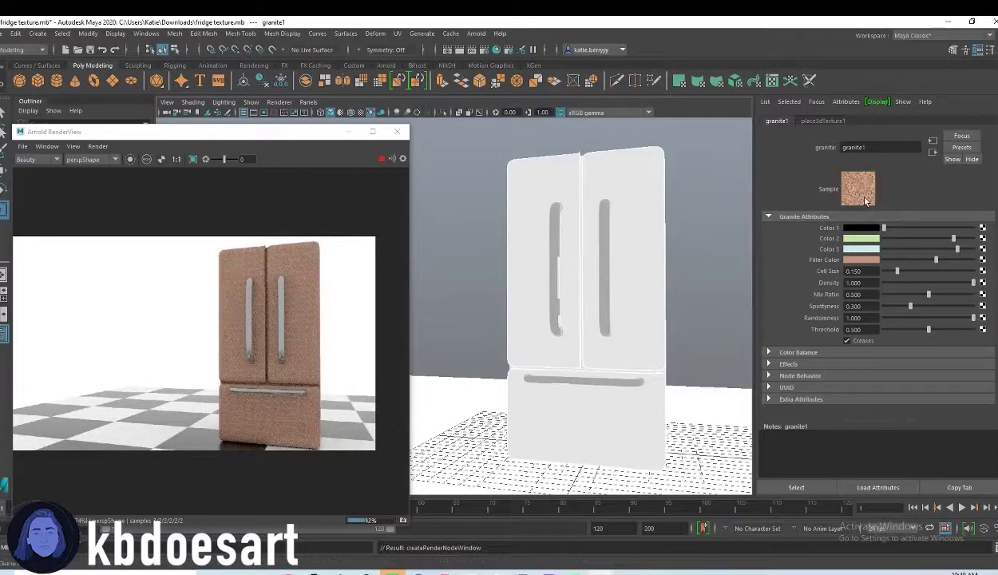
Desaturate the granite texture's Color 2 and Color 3 to light grays, lowering Color 3's value to 0.629
{"action": "left_click", "coordinate": [865, 240]}
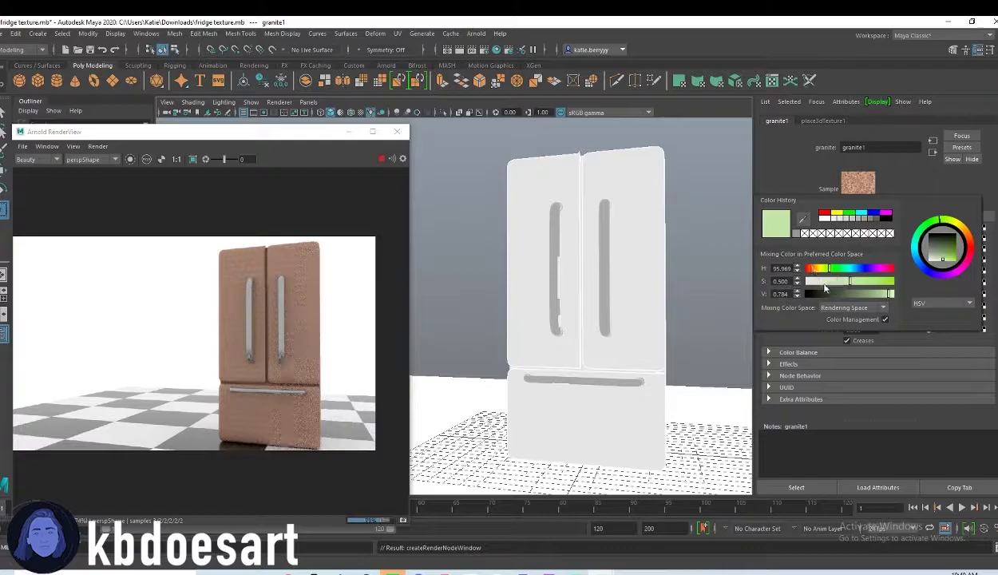
{"action": "left_click_drag", "start_coordinate": [824, 281], "coordinate": [795, 281]}
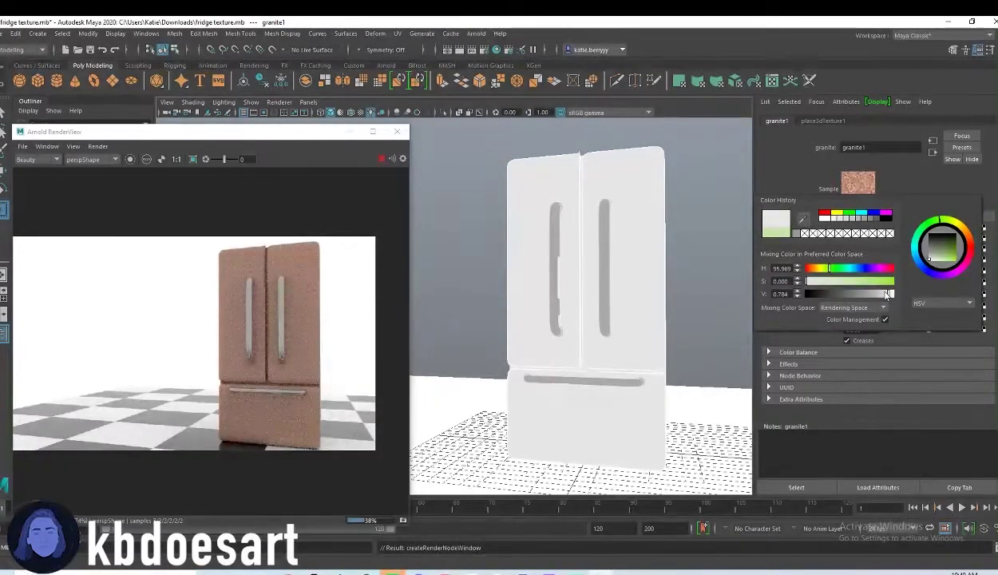
{"action": "left_click", "coordinate": [850, 248]}
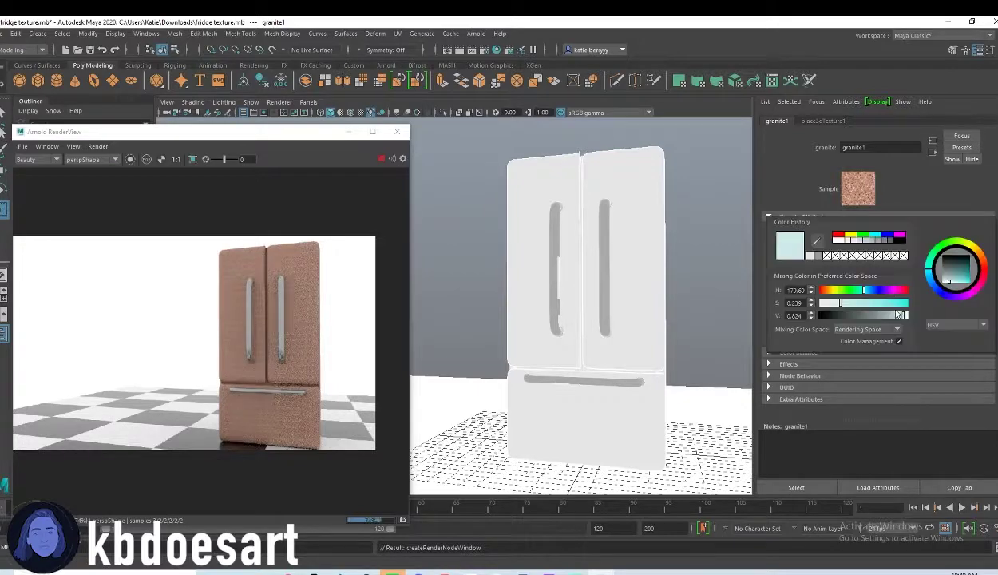
{"action": "left_click_drag", "start_coordinate": [855, 302], "coordinate": [845, 302]}
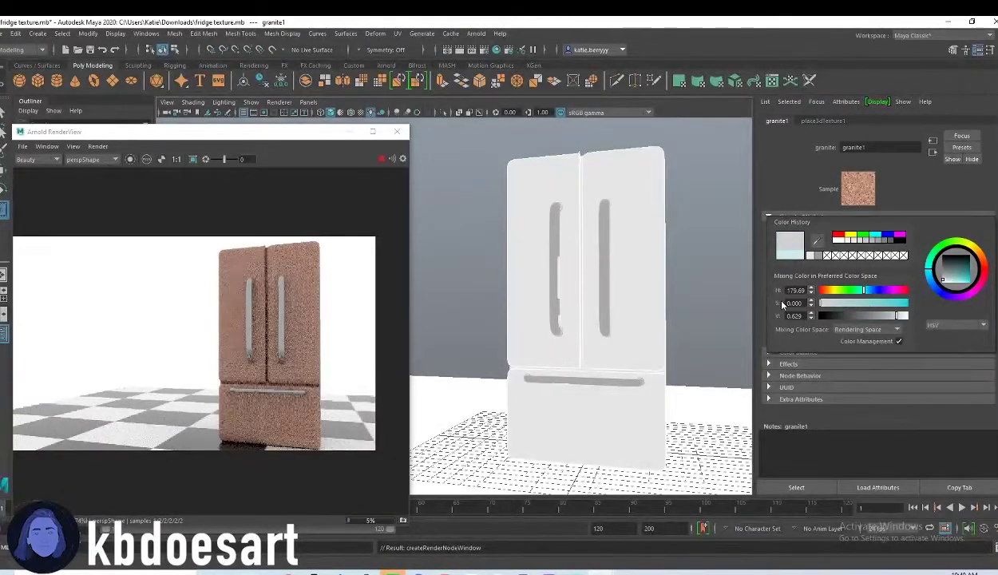
Turn the granite texture's filler color into a neutral gray with saturation 0 and value 0.515
{"action": "left_click", "coordinate": [867, 261]}
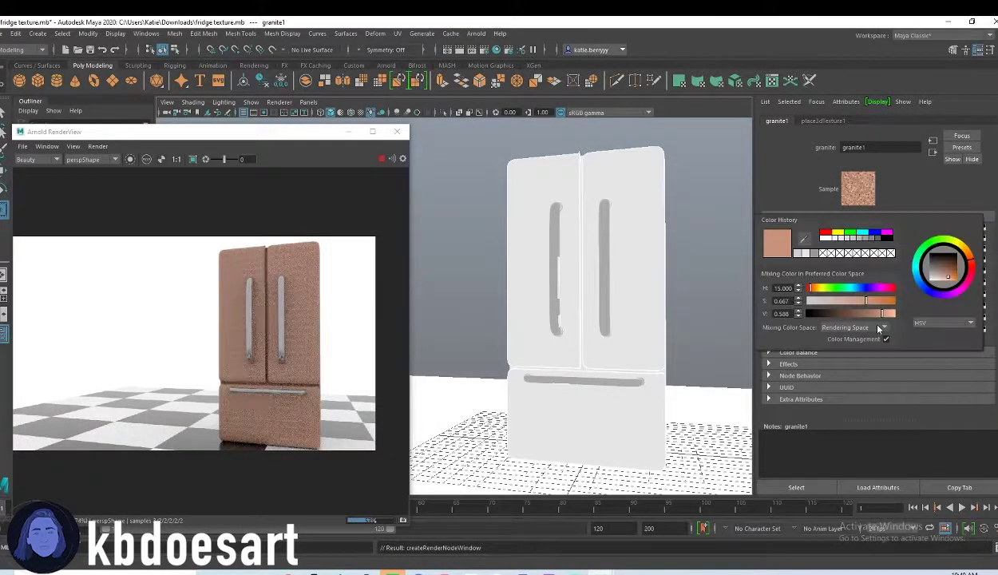
{"action": "left_click_drag", "start_coordinate": [840, 301], "coordinate": [807, 301]}
{"action": "mouse_move", "coordinate": [881, 313]}
{"action": "left_mouse_down"}
{"action": "mouse_move", "coordinate": [856, 314]}
{"action": "mouse_move", "coordinate": [868, 314]}
{"action": "left_mouse_up"}
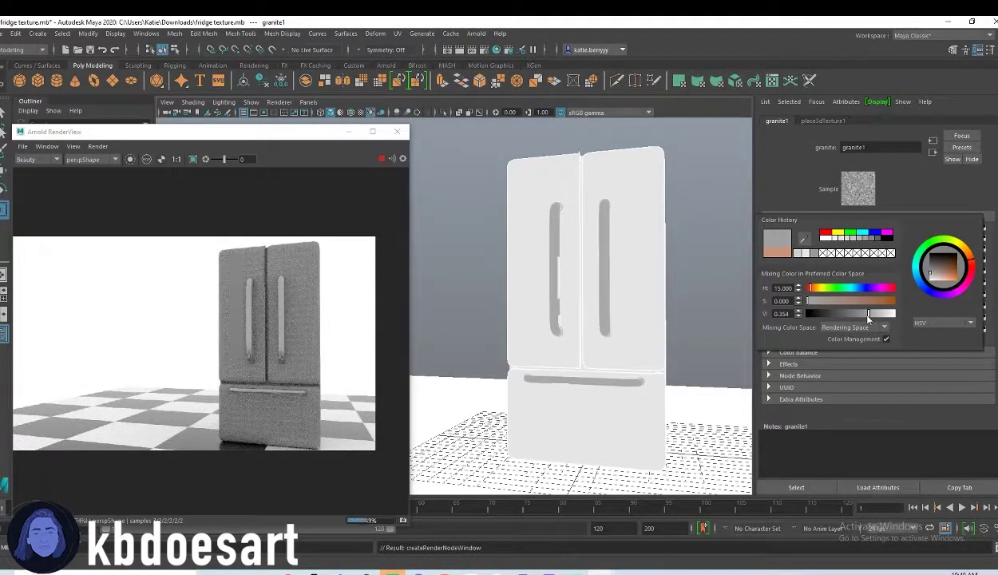
{"action": "left_click_drag", "start_coordinate": [868, 314], "coordinate": [878, 314]}
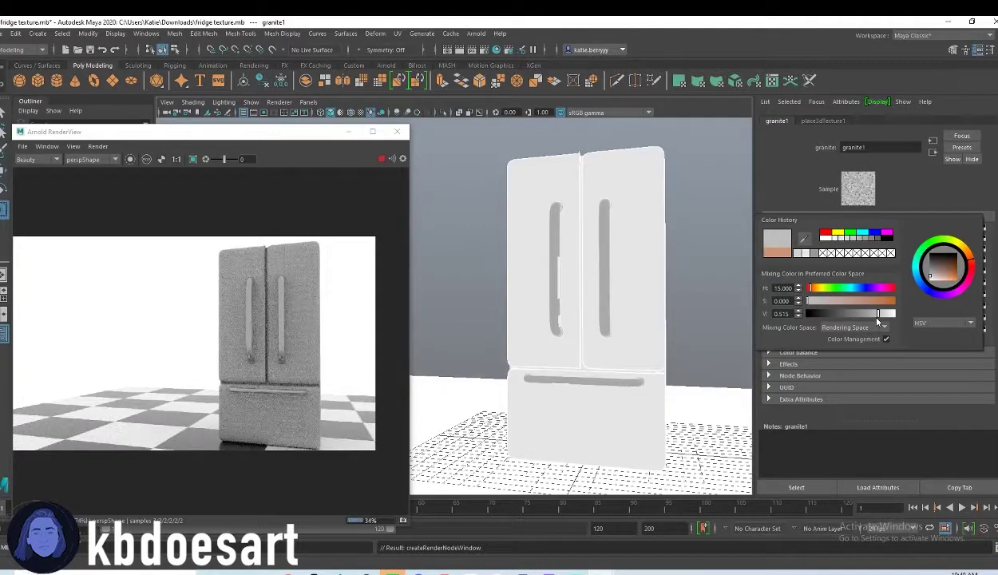
Change the granite texture's Color 1 to white and darken Color 2 slightly
{"action": "left_click", "coordinate": [848, 230]}
{"action": "left_click_drag", "start_coordinate": [882, 281], "coordinate": [965, 293]}
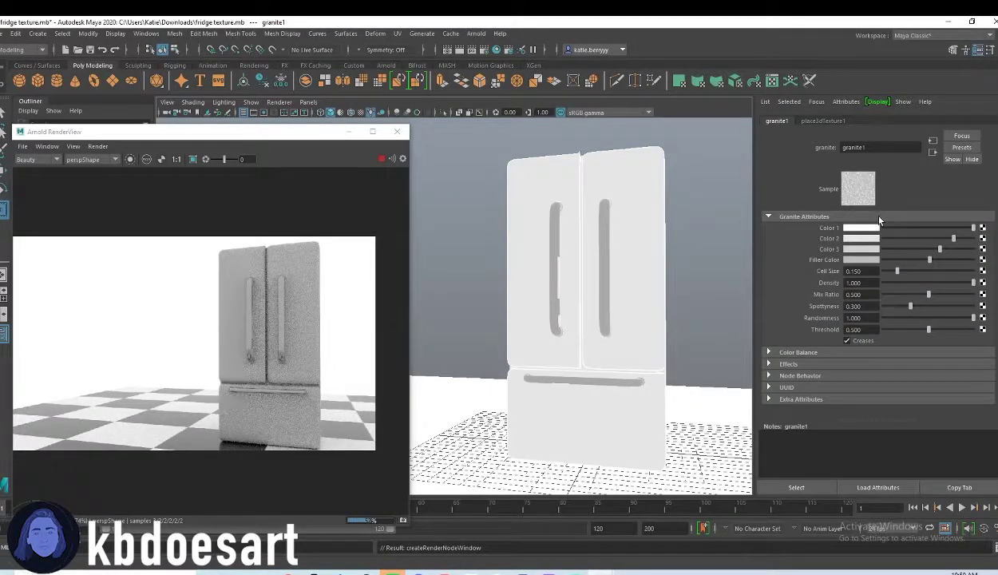
{"action": "left_click", "coordinate": [863, 240]}
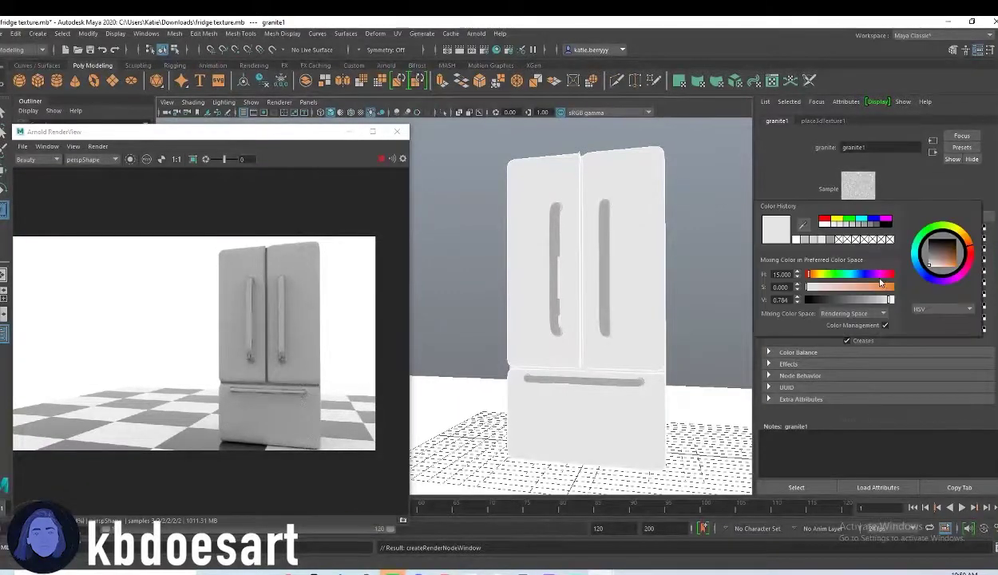
{"action": "left_click_drag", "start_coordinate": [889, 298], "coordinate": [882, 300]}
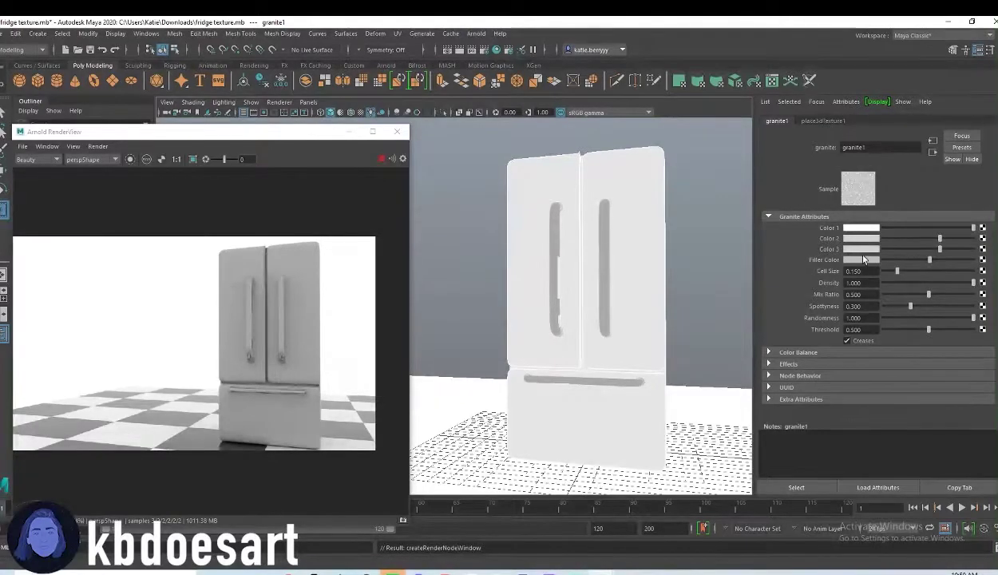
Give the fridge's aiStandardSurface3 material a black coat color and a coat weight of 1.000
{"action": "left_click", "coordinate": [622, 184]}
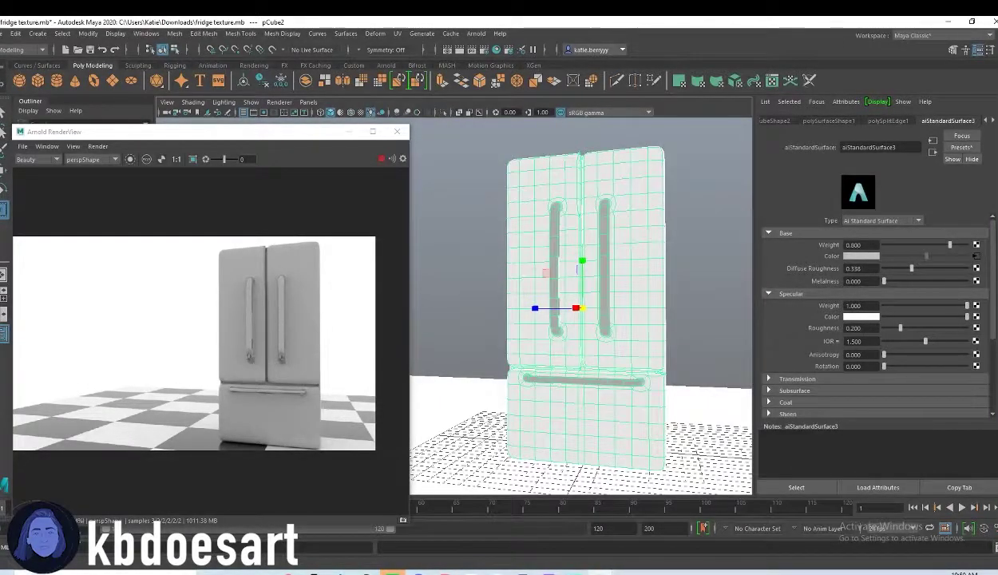
{"action": "scroll", "coordinate": [813, 349], "scroll_direction": "down", "scroll_amount": 2}
{"action": "left_click", "coordinate": [771, 339]}
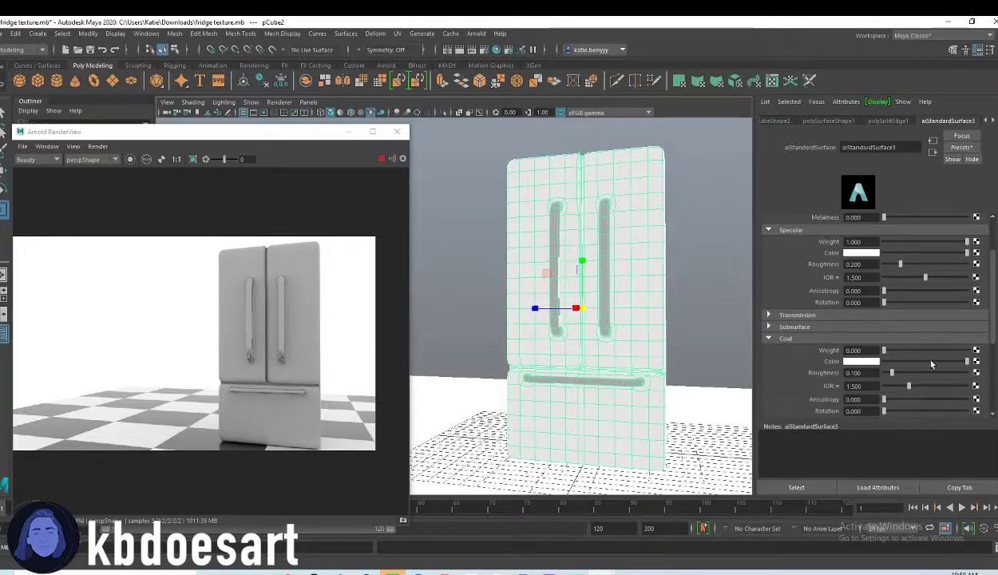
{"action": "left_click", "coordinate": [868, 360]}
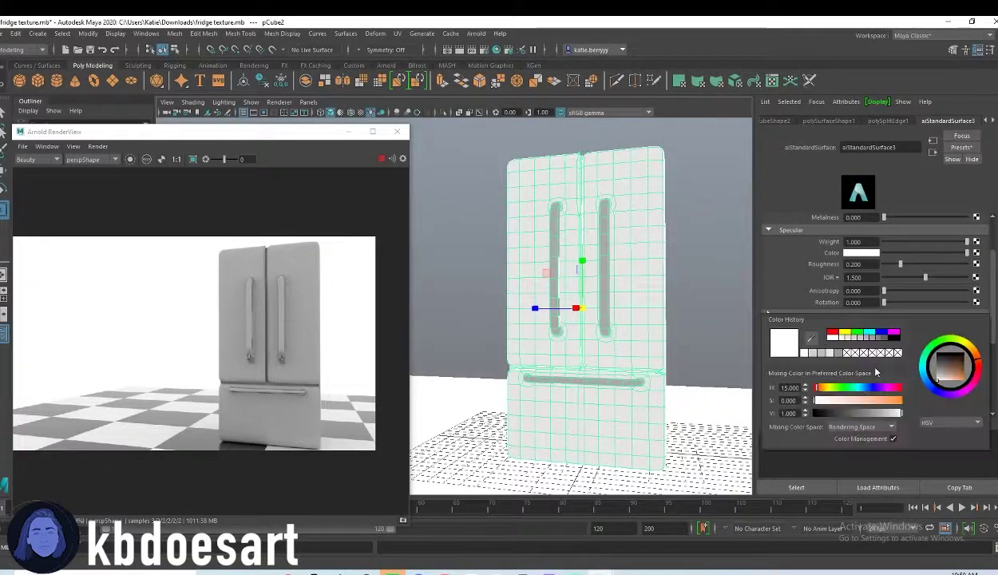
{"action": "left_click_drag", "start_coordinate": [821, 414], "coordinate": [806, 409]}
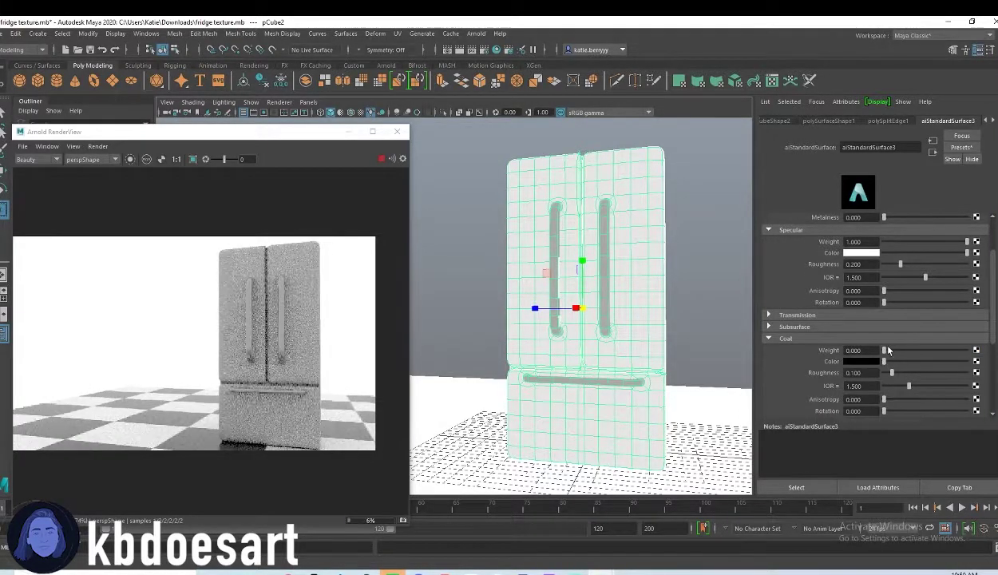
{"action": "left_click_drag", "start_coordinate": [885, 350], "coordinate": [972, 356]}
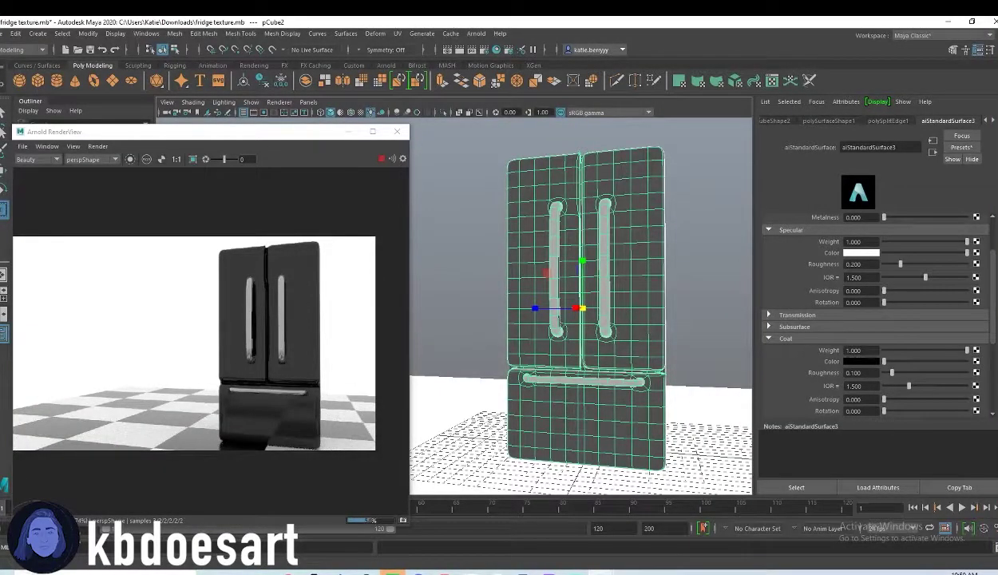
Raise the coat roughness of the fridge body material to 0.422
{"action": "left_click", "coordinate": [906, 374]}
{"action": "scroll", "coordinate": [906, 377], "scroll_direction": "down", "scroll_amount": 1}
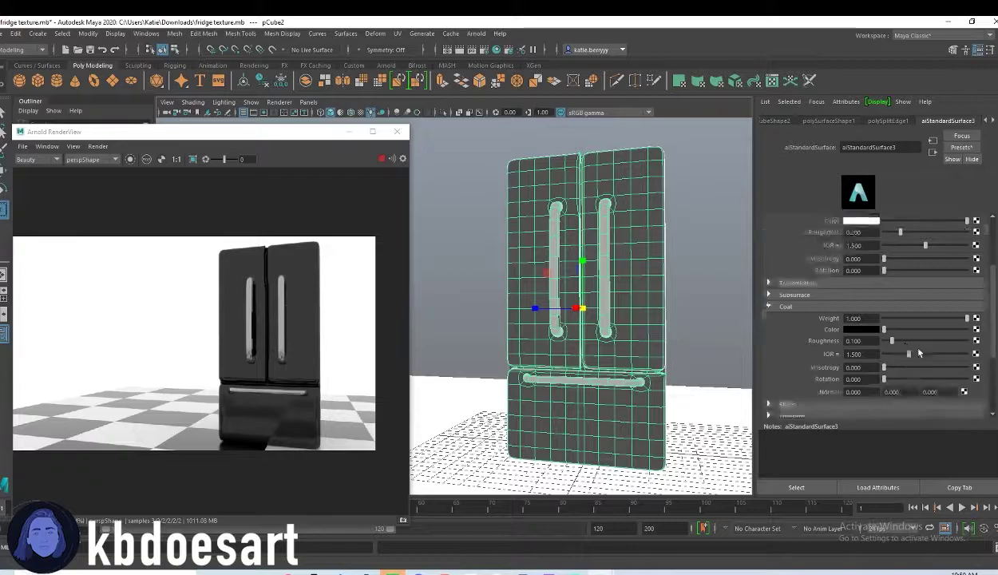
{"action": "mouse_move", "coordinate": [907, 349]}
{"action": "left_mouse_down"}
{"action": "mouse_move", "coordinate": [930, 350]}
{"action": "mouse_move", "coordinate": [863, 357]}
{"action": "mouse_move", "coordinate": [918, 361]}
{"action": "mouse_move", "coordinate": [909, 361]}
{"action": "mouse_move", "coordinate": [916, 340]}
{"action": "mouse_move", "coordinate": [918, 363]}
{"action": "left_mouse_up"}
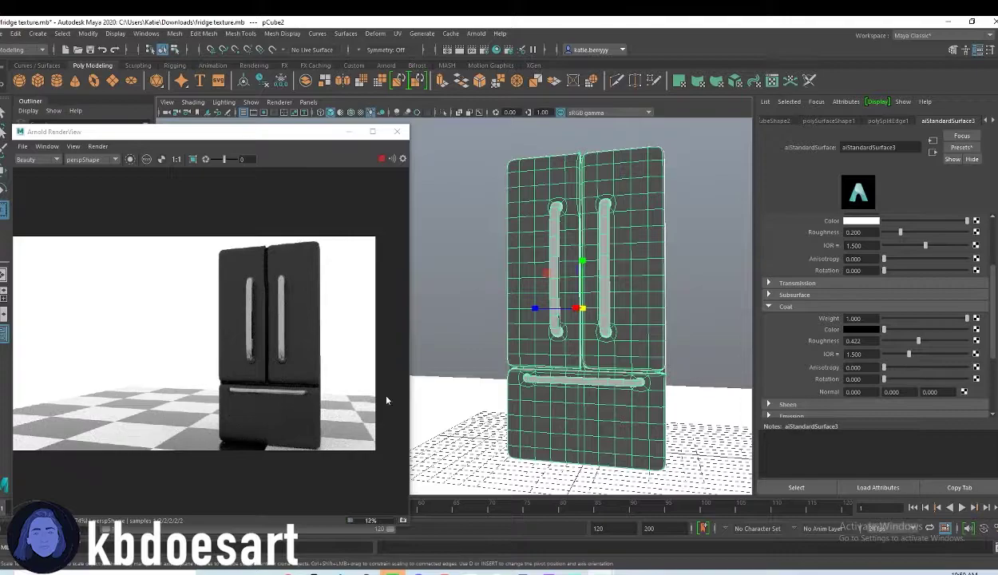
Try a teal coat color on the fridge with hue 177.69, saturation 0.635 and value 1.000
{"action": "left_click", "coordinate": [863, 330]}
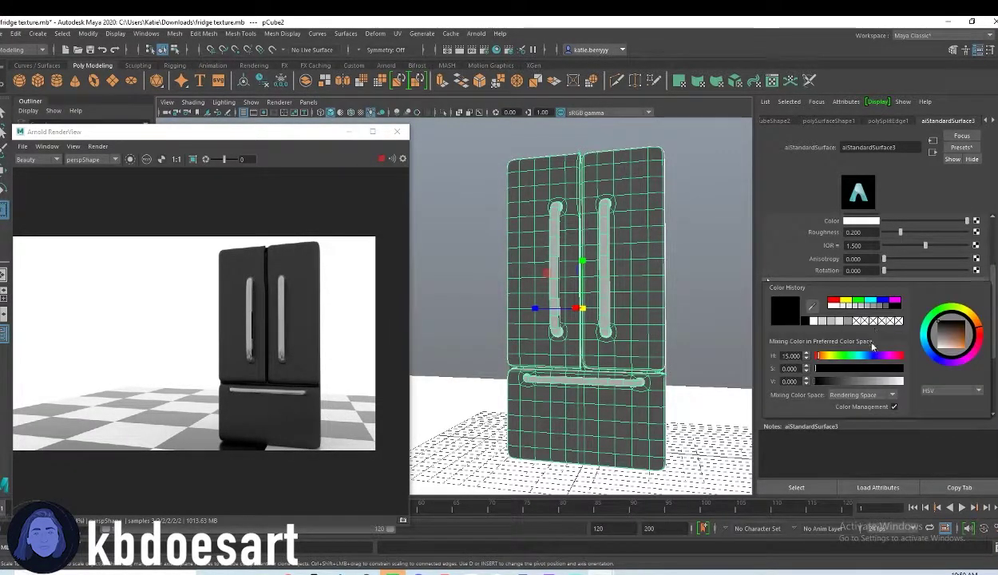
{"action": "left_click", "coordinate": [858, 356]}
{"action": "left_click", "coordinate": [859, 369]}
{"action": "left_click_drag", "start_coordinate": [816, 381], "coordinate": [906, 381]}
{"action": "left_click", "coordinate": [893, 369]}
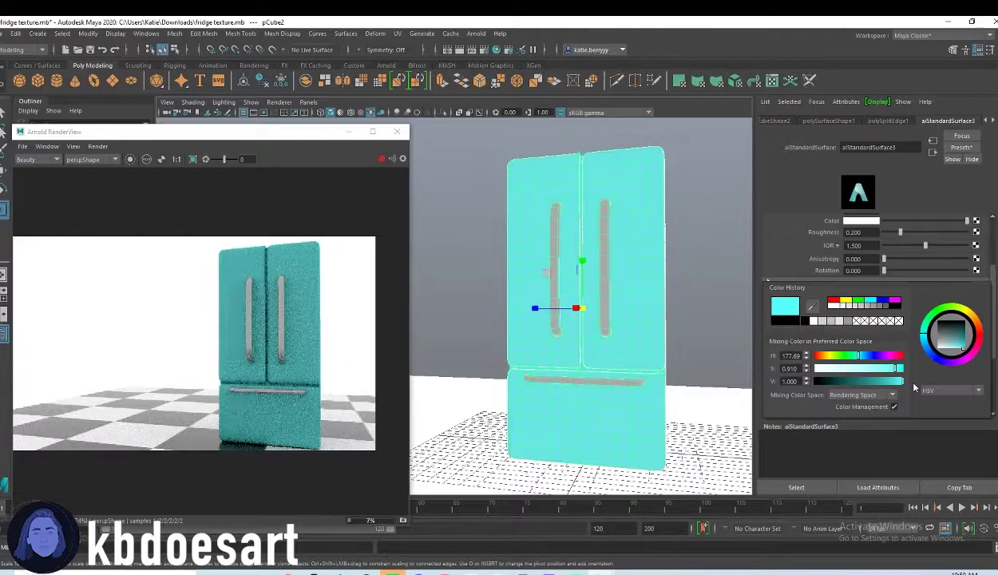
{"action": "left_click", "coordinate": [870, 368]}
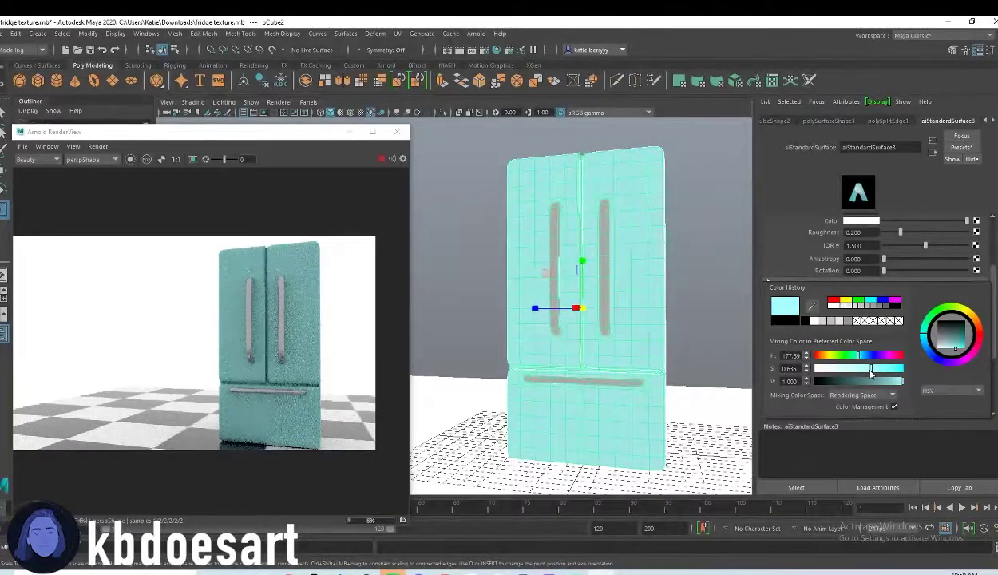
Try a red coat color with hue 360, saturation 0.929 and value 0.718, and return the coat to black
{"action": "left_click_drag", "start_coordinate": [853, 354], "coordinate": [895, 370]}
{"action": "left_click", "coordinate": [893, 381]}
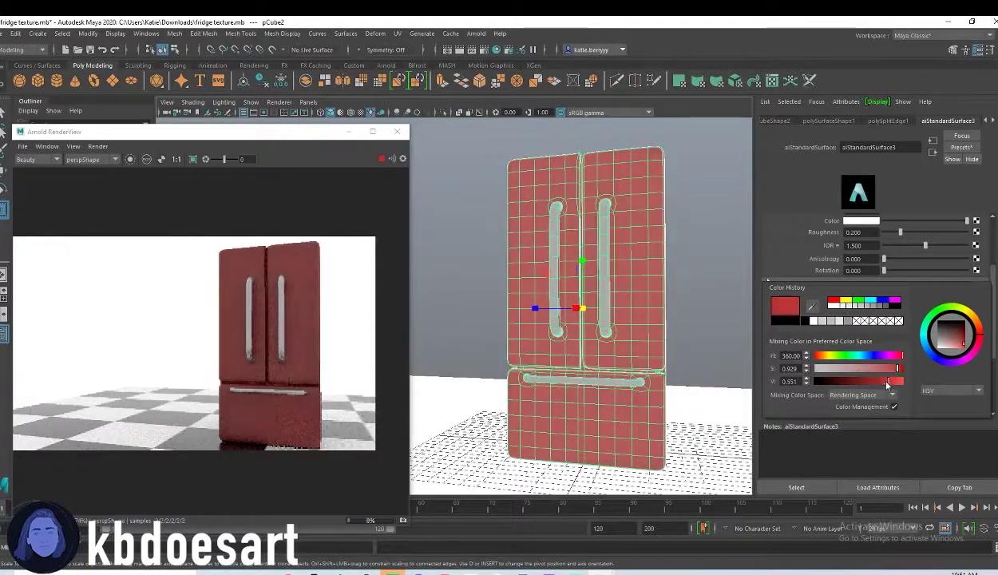
{"action": "left_click", "coordinate": [895, 381]}
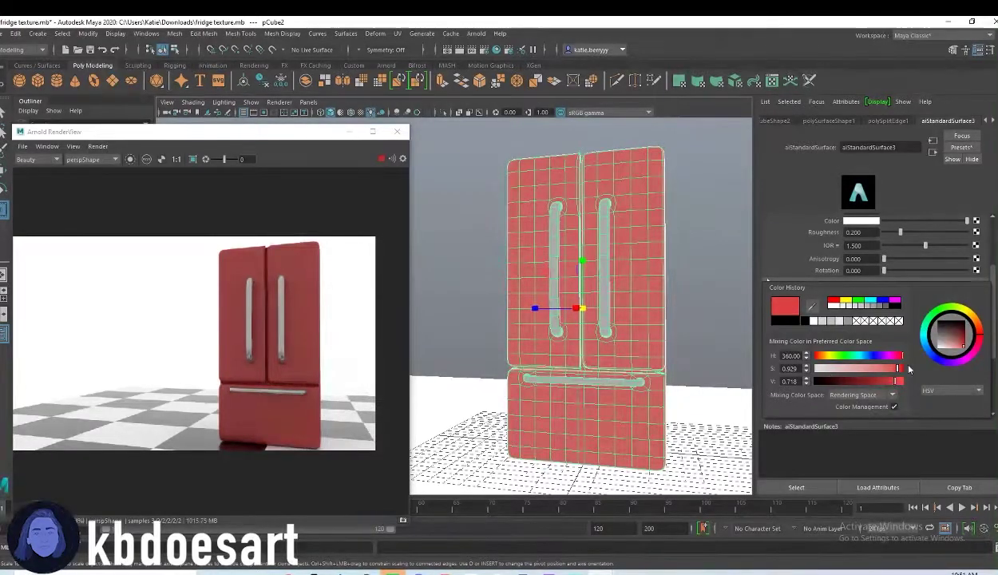
{"action": "left_click_drag", "start_coordinate": [852, 381], "coordinate": [810, 381]}
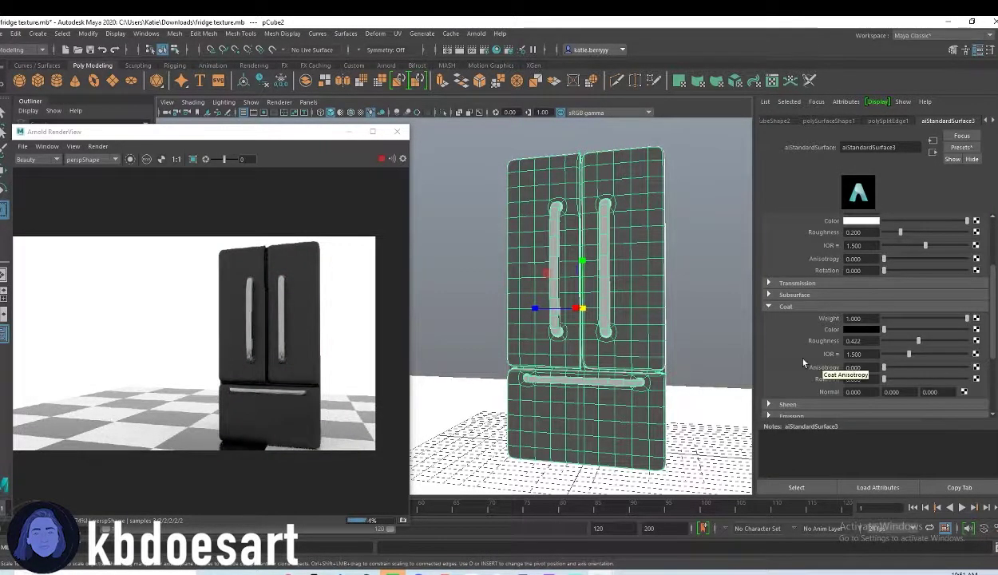
Examine the fridge from an angle that shows its side
{"action": "left_click_drag", "start_coordinate": [670, 315], "coordinate": [705, 352], "text": "alt"}
{"action": "left_click", "coordinate": [733, 274]}
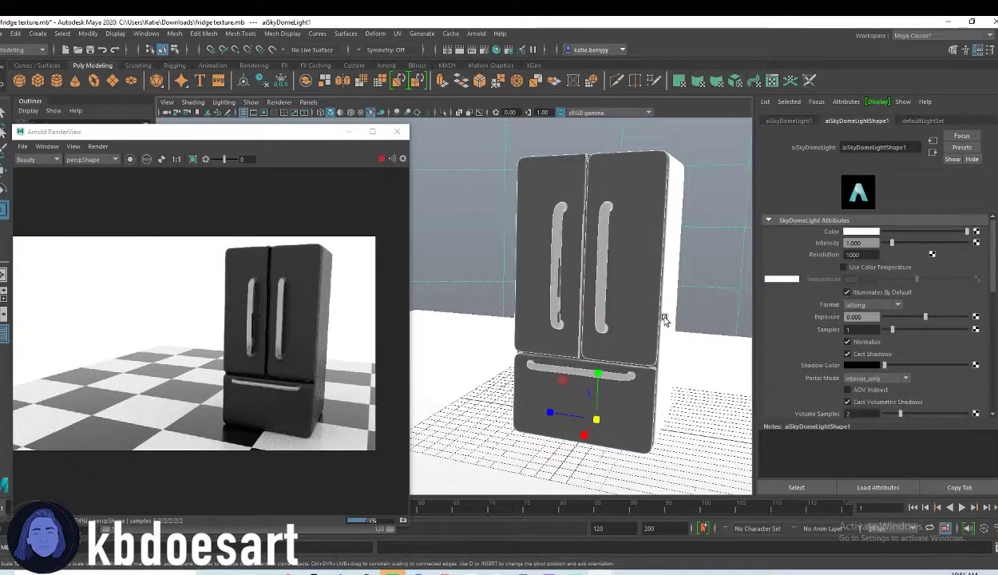